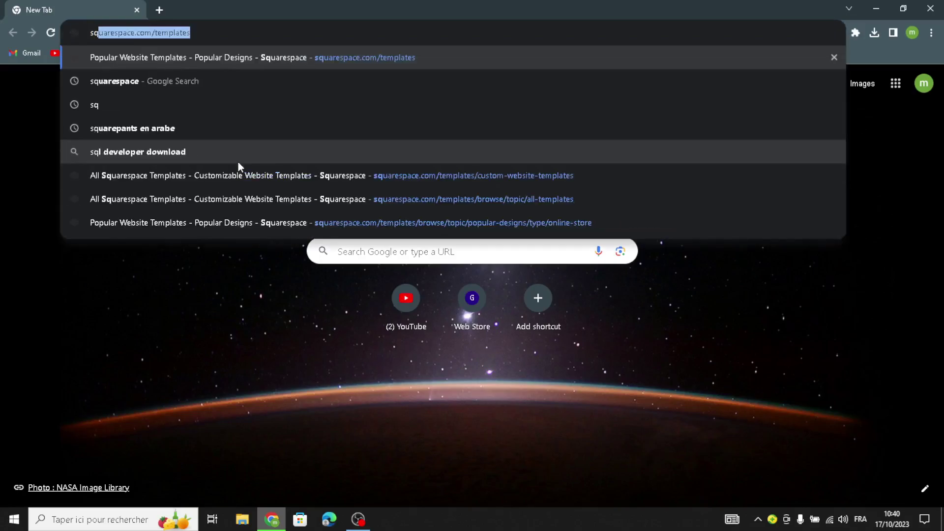
Open squarespace.com/templates and describe the site's subject as "resume and cv templates"
key(Return)
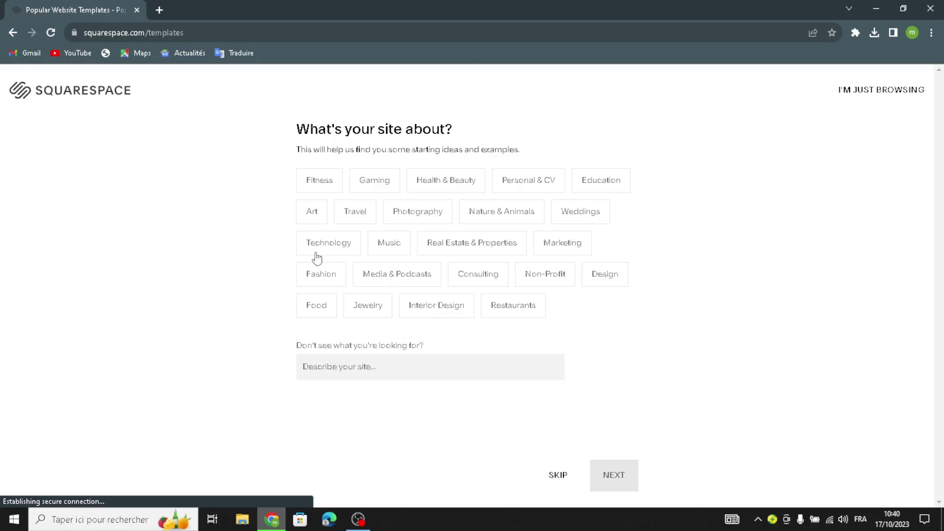
click(350, 375)
text(resume)
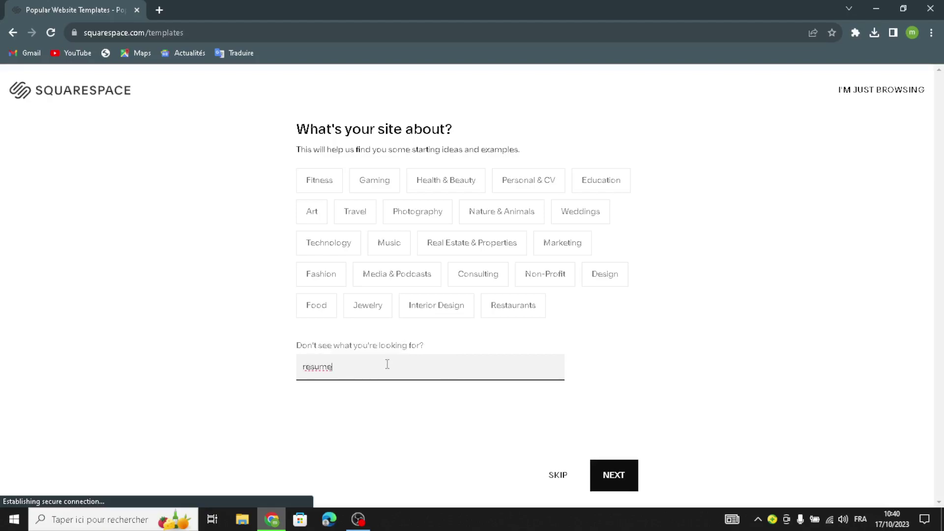
text( and cv templates)
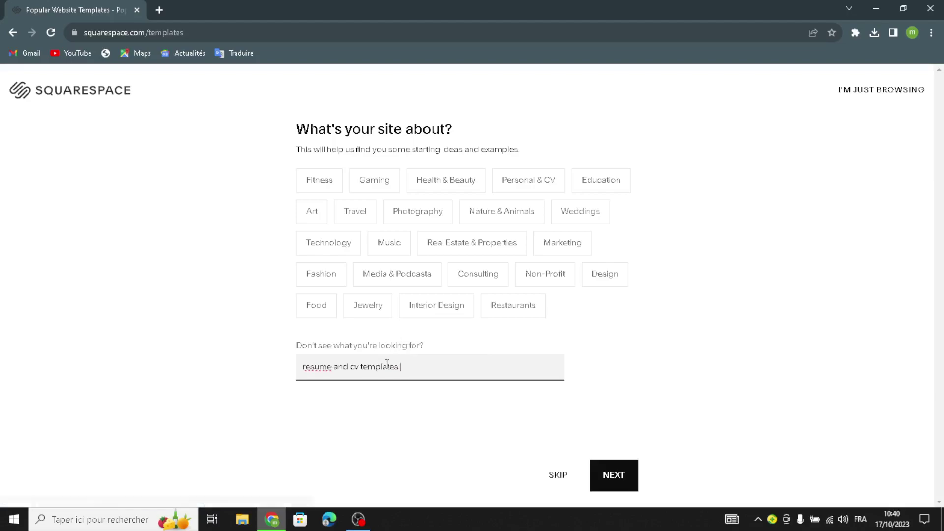
key(Return)
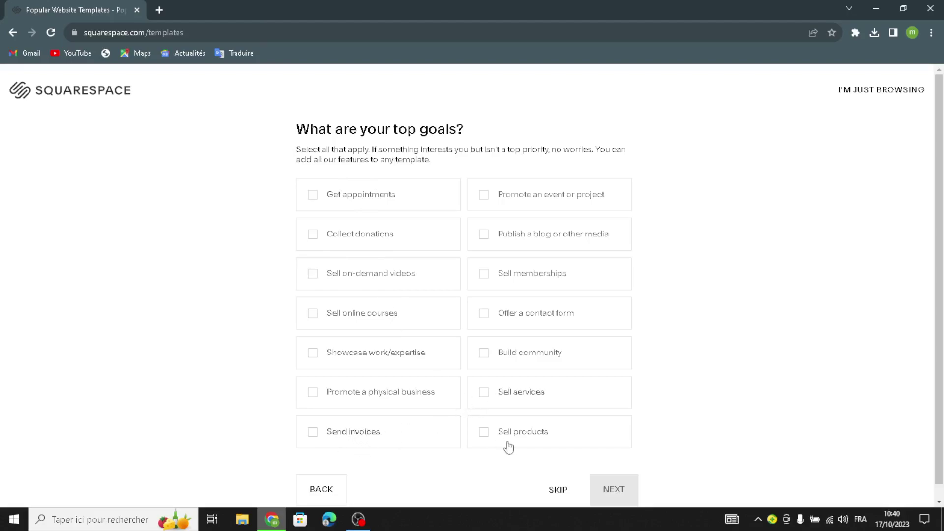
Set Sell services and Sell products as the top goals, and choose to start from a professionally designed website template
click(505, 398)
click(478, 434)
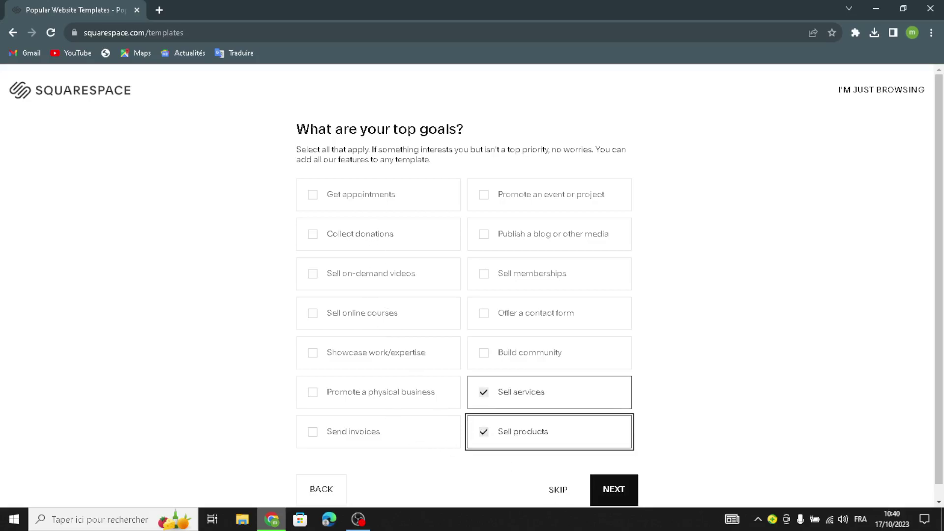
click(597, 504)
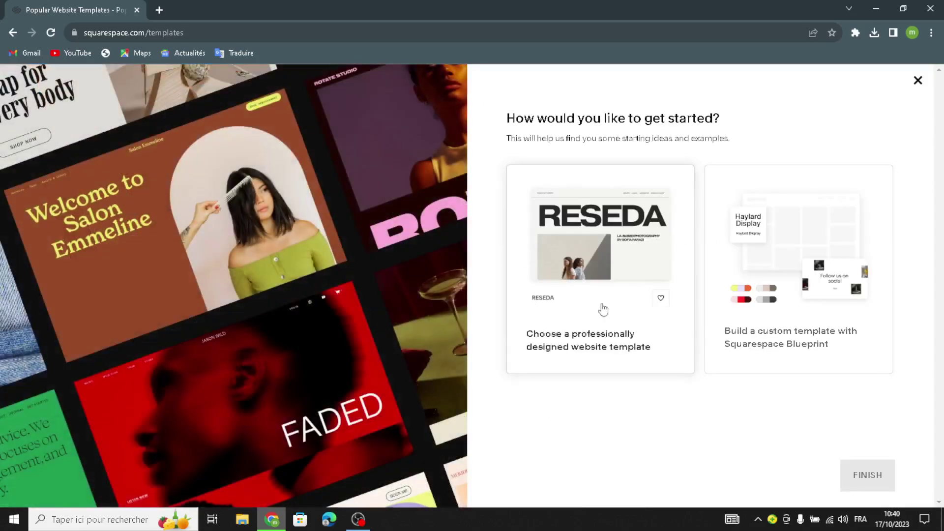
click(656, 295)
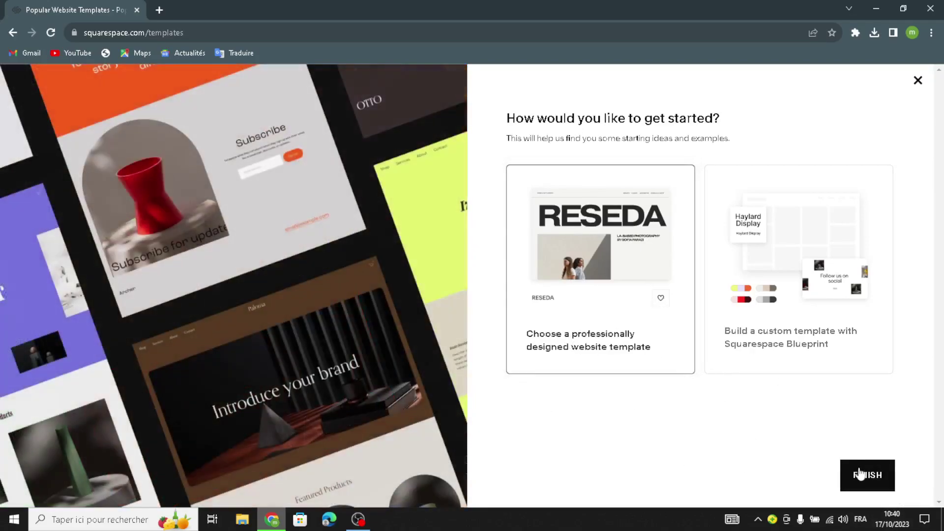
click(860, 472)
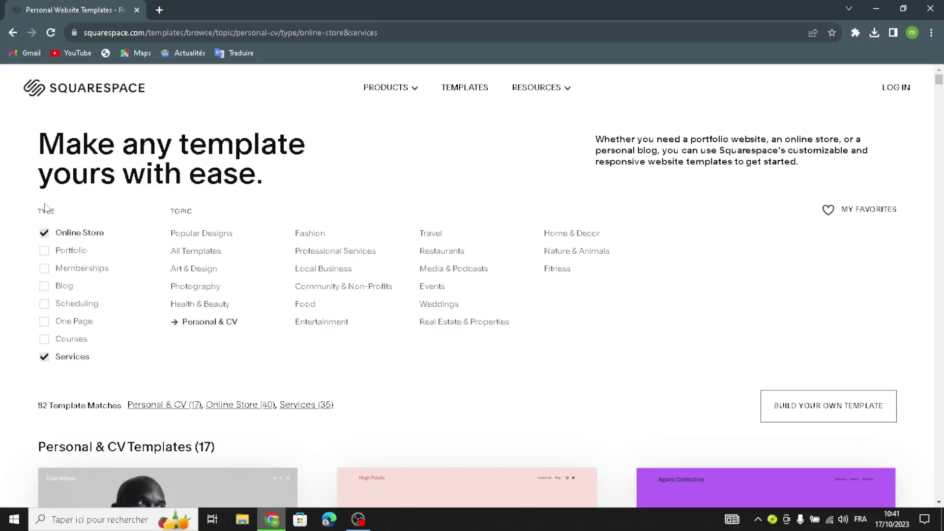
Look through the Personal & CV templates and start building a custom template instead
scroll(344, 310, down, 6)
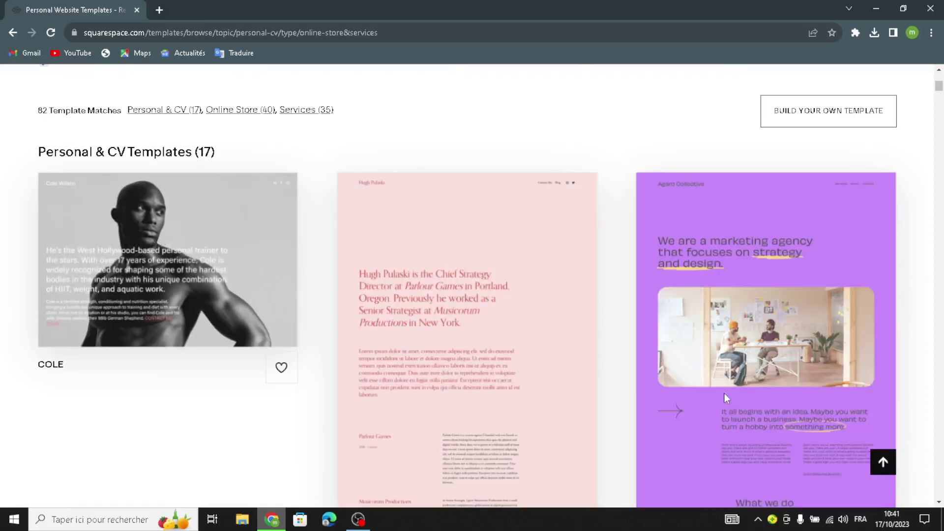
scroll(392, 344, down, 2)
scroll(400, 267, down, 6)
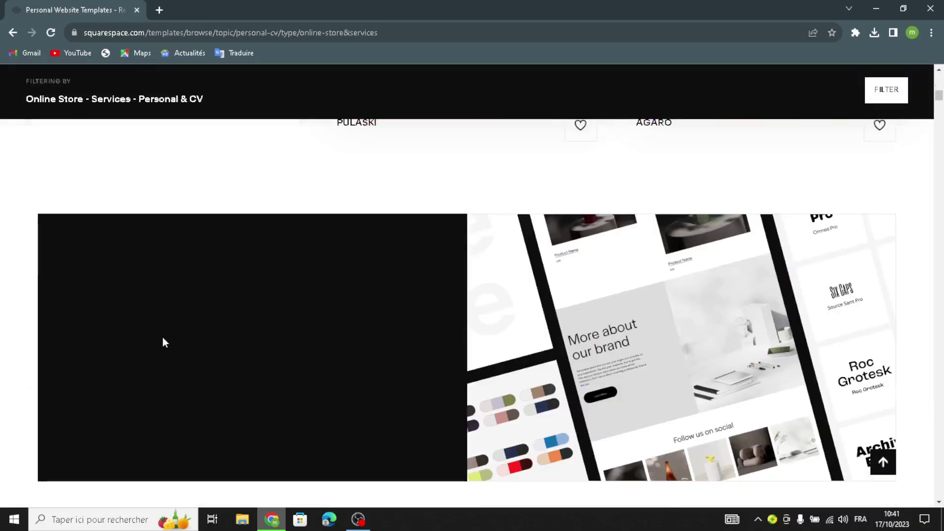
scroll(339, 285, up, 7)
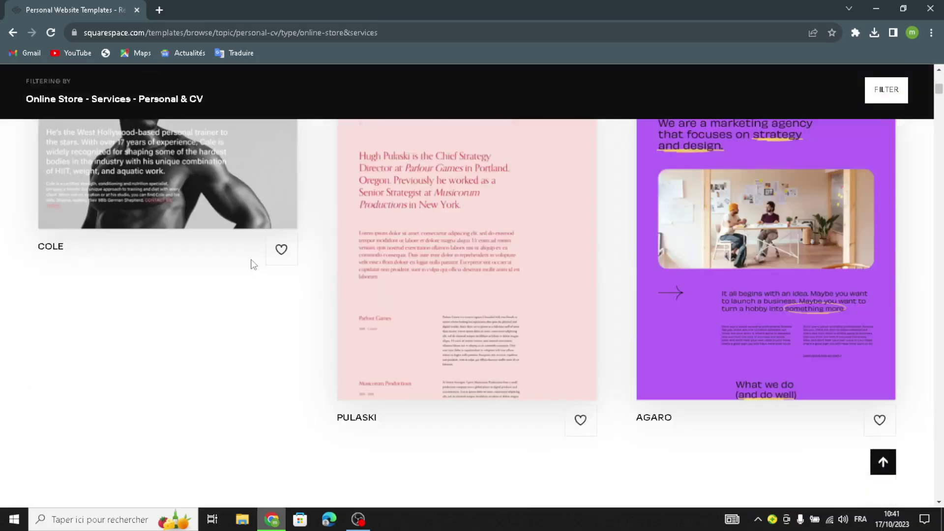
scroll(712, 311, down, 10)
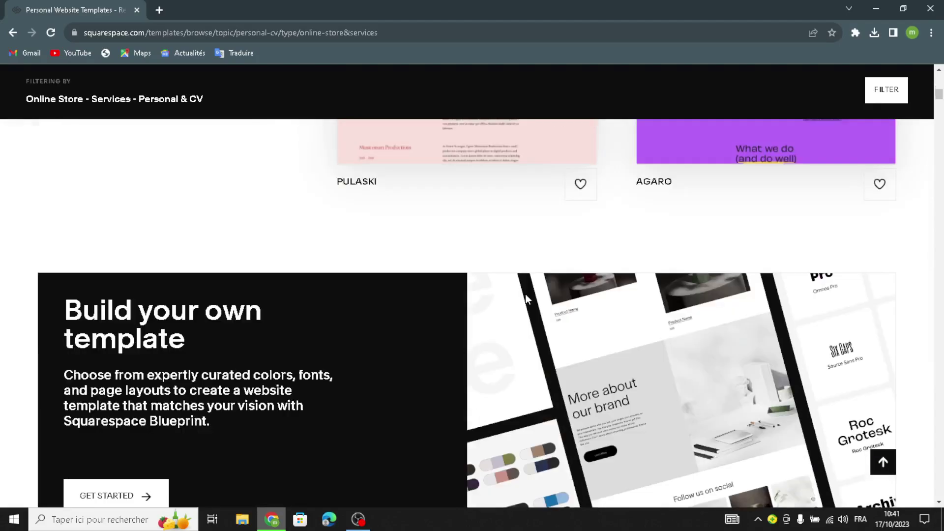
click(99, 375)
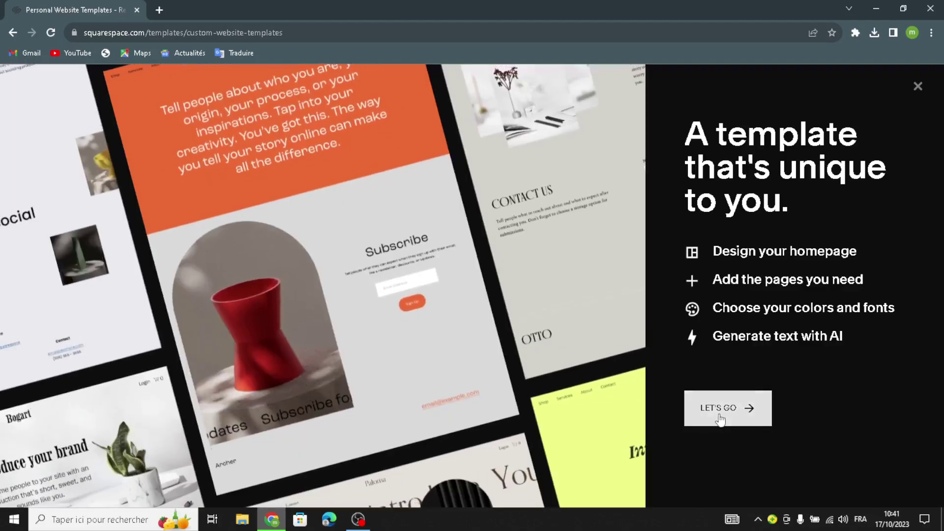
click(721, 419)
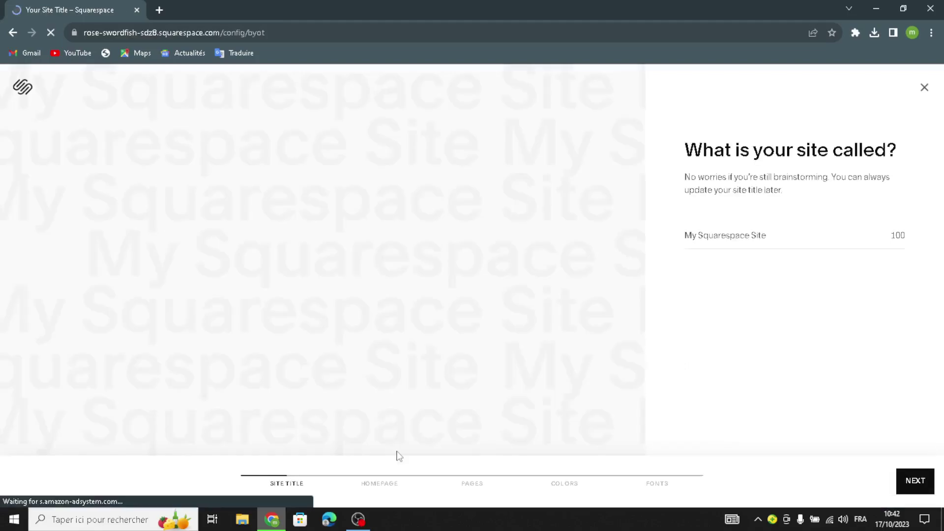
Name the site SwiftCV and continue to the homepage setup
click(765, 233)
text(SwiftCV)
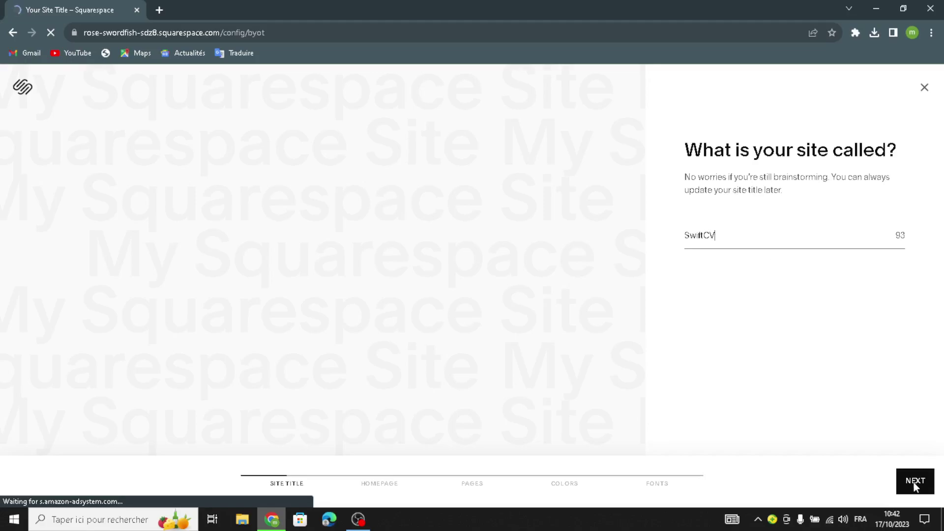
click(895, 471)
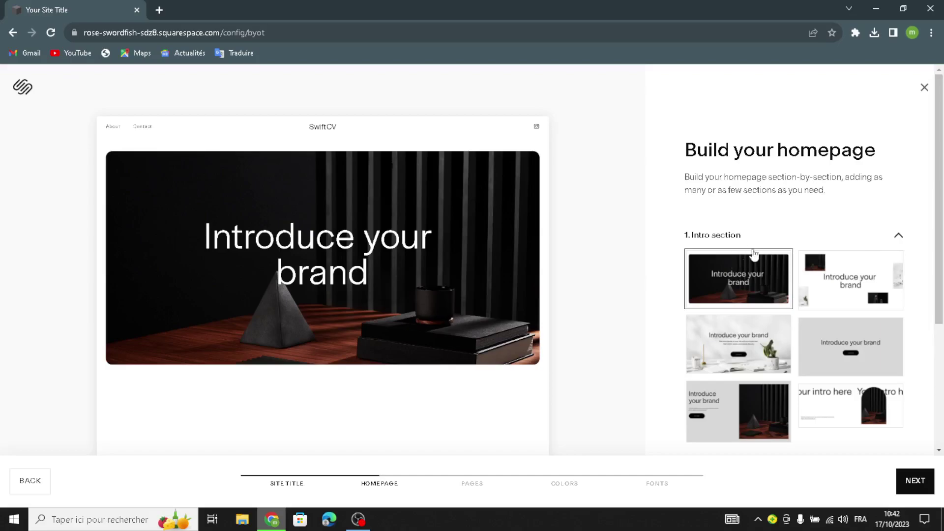
Add the plain grey "Introduce your brand" intro layout and the "Shop our product" layout with the arched image to the homepage
scroll(802, 287, down, 1)
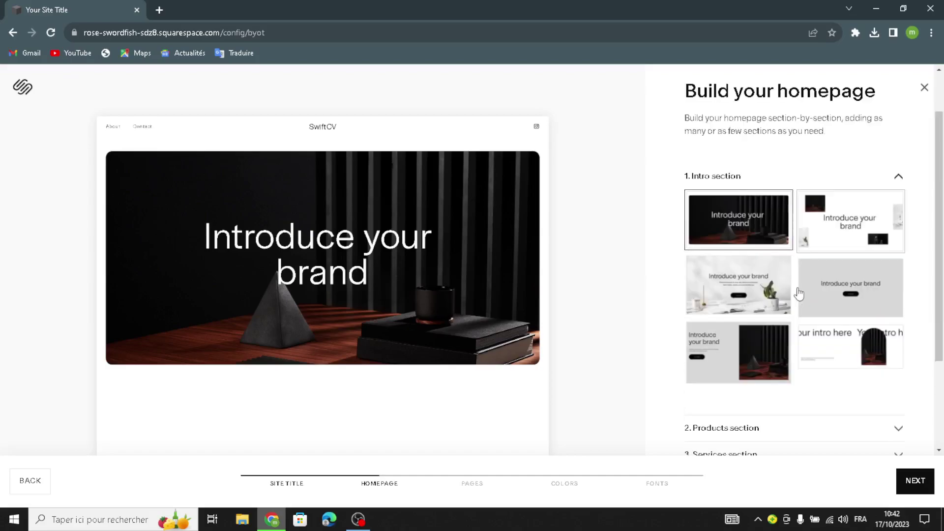
click(840, 293)
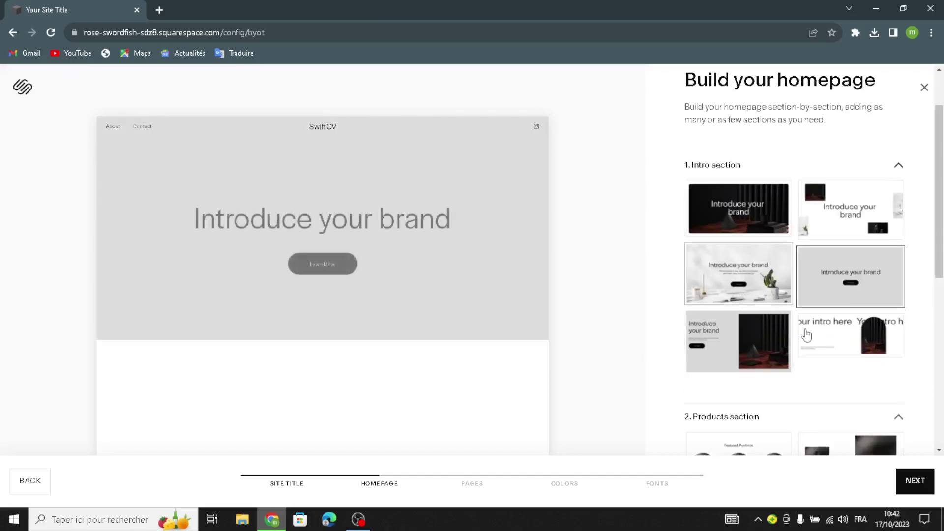
scroll(787, 339, down, 4)
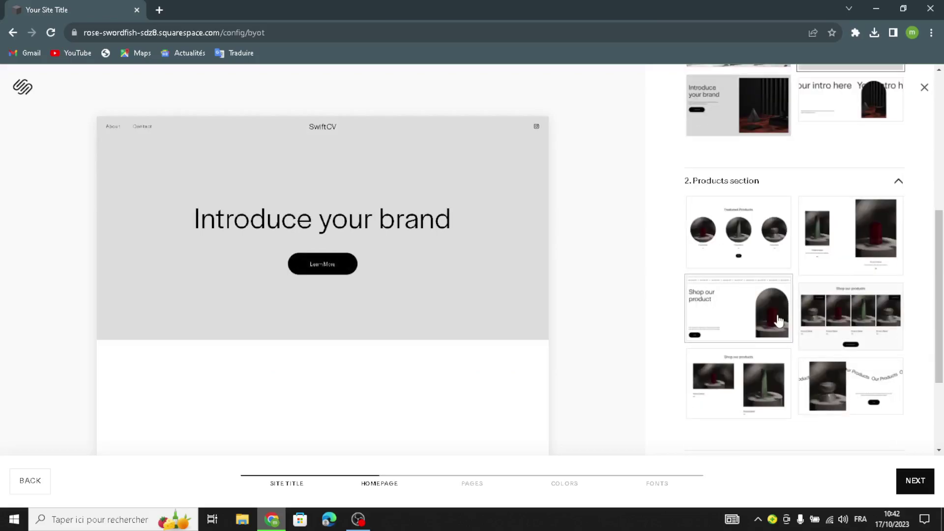
click(762, 336)
scroll(760, 320, down, 3)
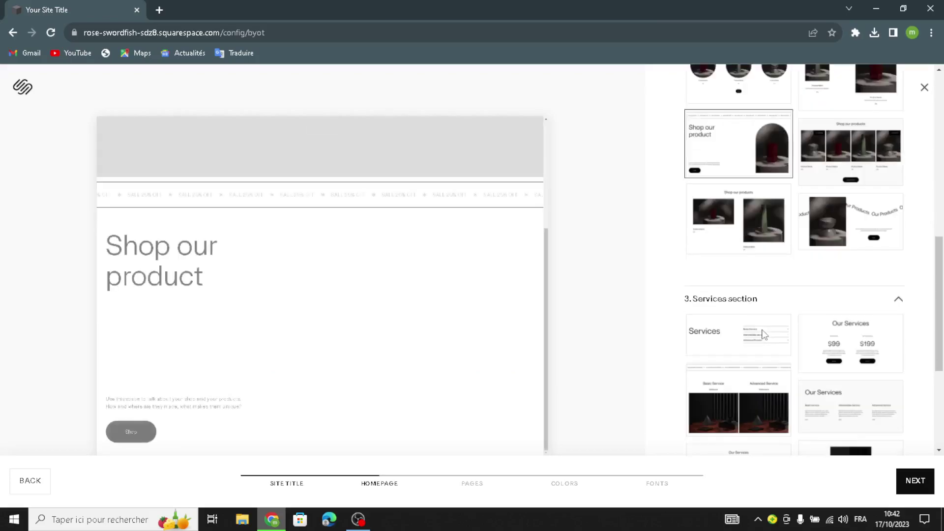
scroll(754, 297, up, 2)
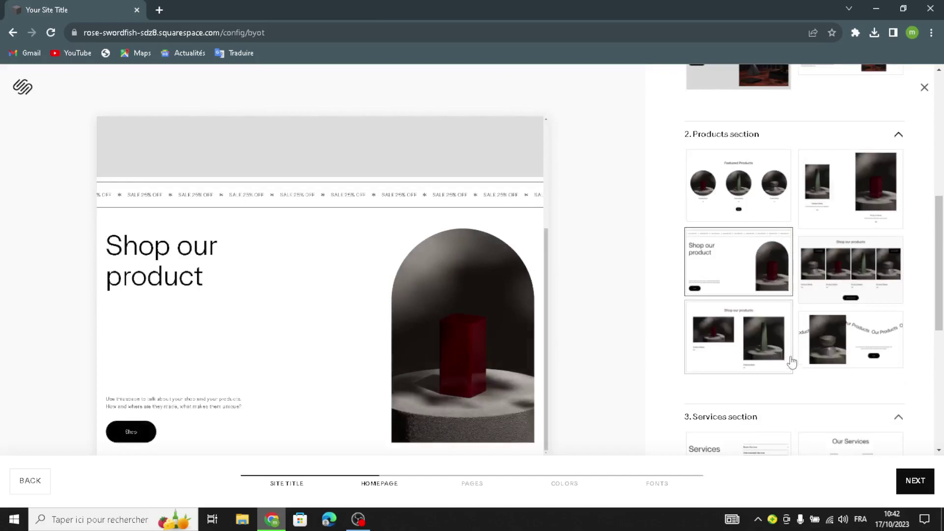
Add the Services layout with the expandable list and the plain grey text-only About layout to the homepage
scroll(772, 360, down, 5)
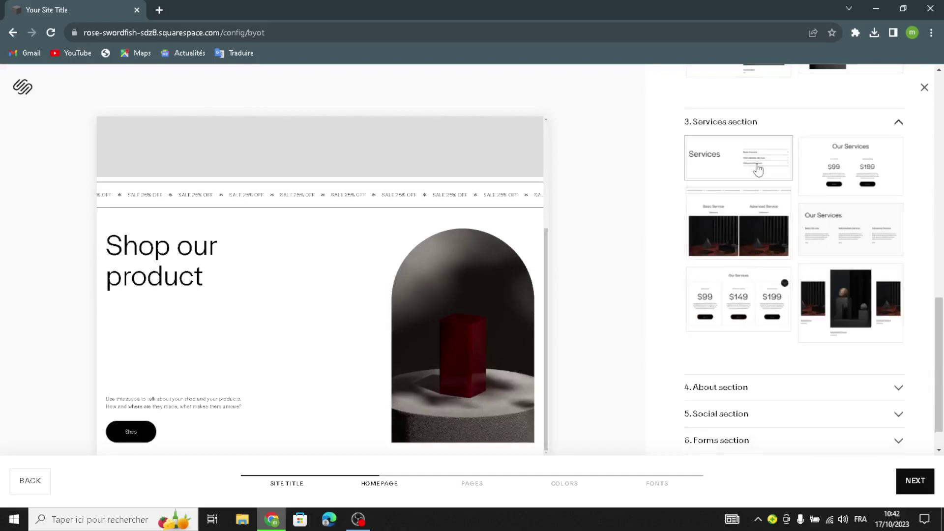
click(756, 313)
click(769, 257)
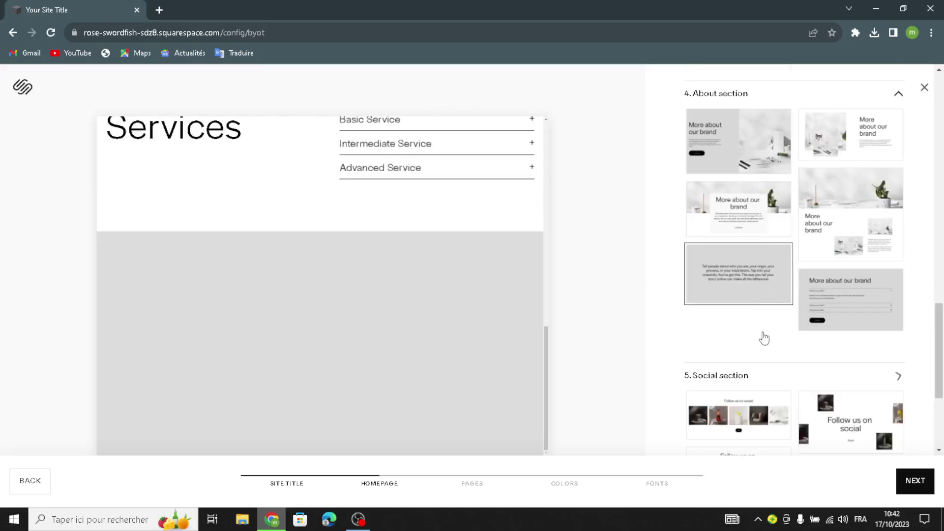
Complete the homepage with the plain "Follow us on social" section, the Contact Us form beside an image, and the three-column footer
click(753, 268)
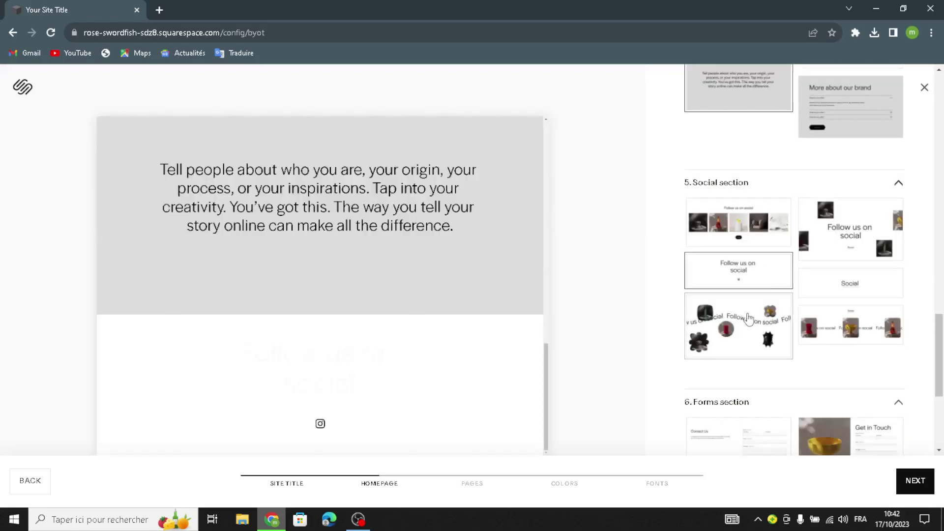
click(747, 320)
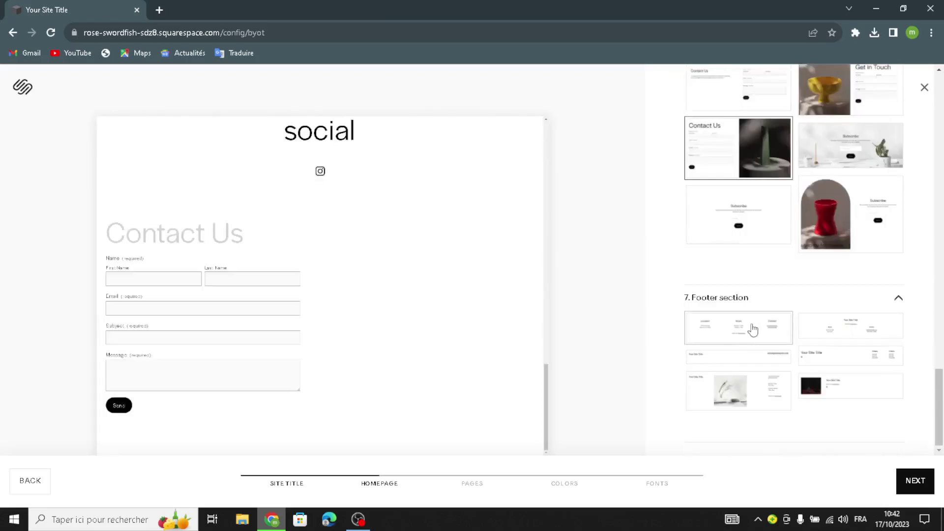
click(756, 327)
click(913, 479)
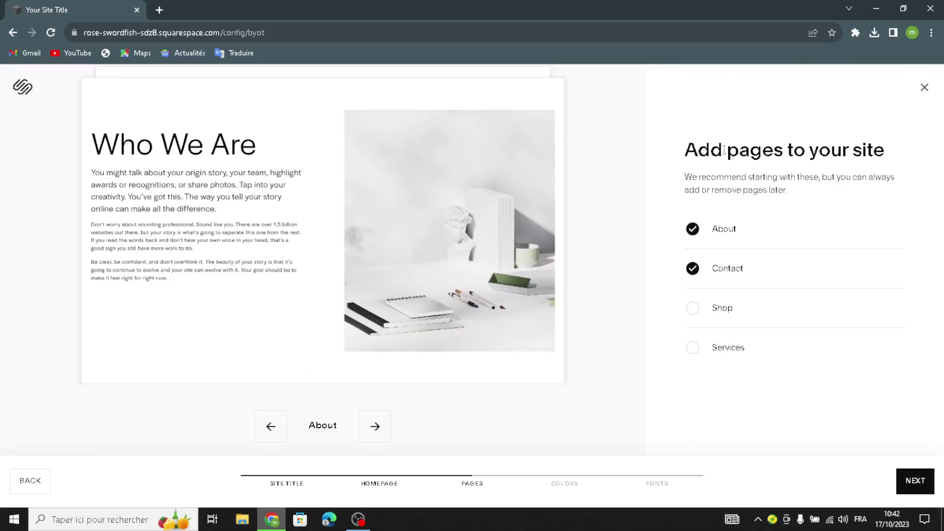
Add the Shop and Services pages to the site alongside About and Contact
click(693, 309)
click(693, 348)
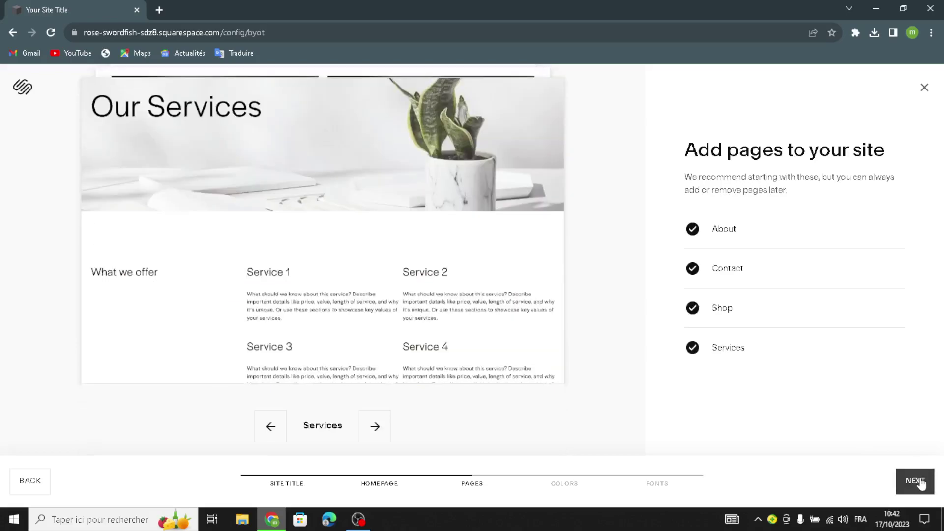
click(916, 482)
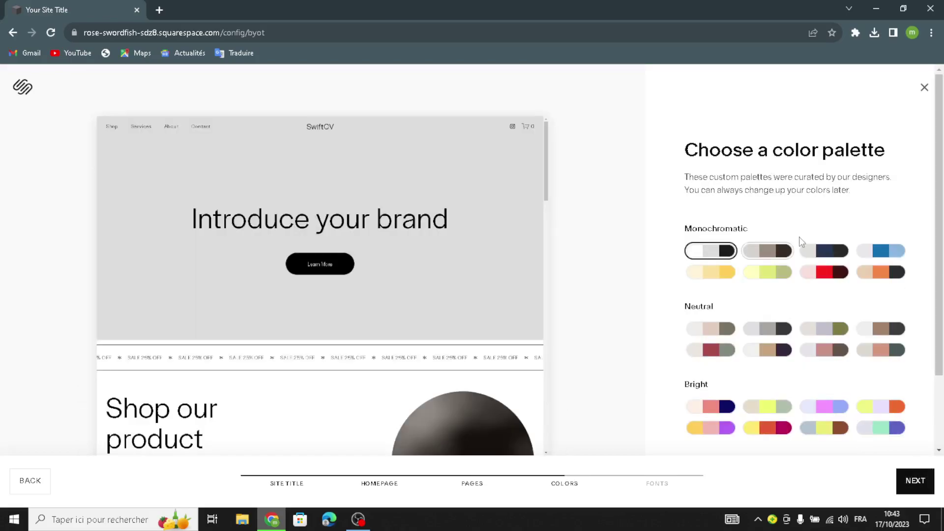
Choose the Neutral palette of off-white, tan and dark purple, and finish the template with the Omnes Pro font pairing
scroll(767, 361, down, 1)
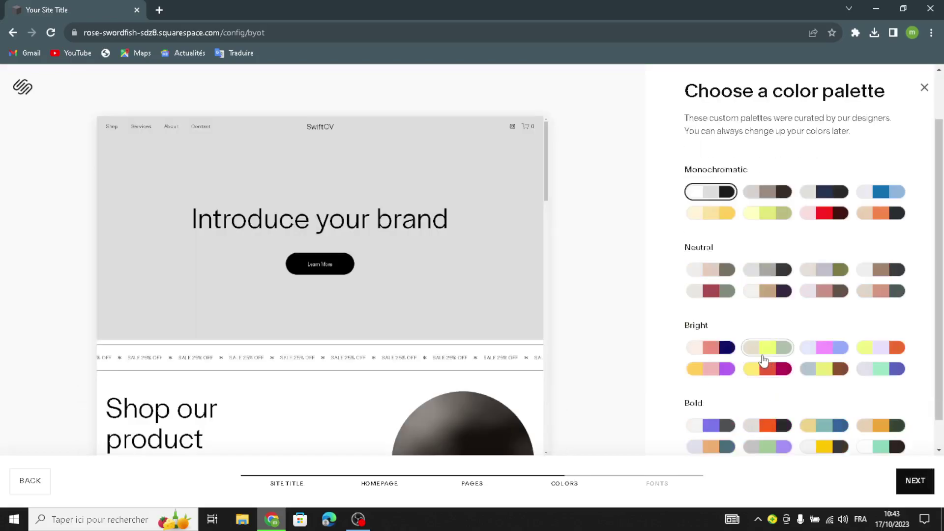
click(766, 295)
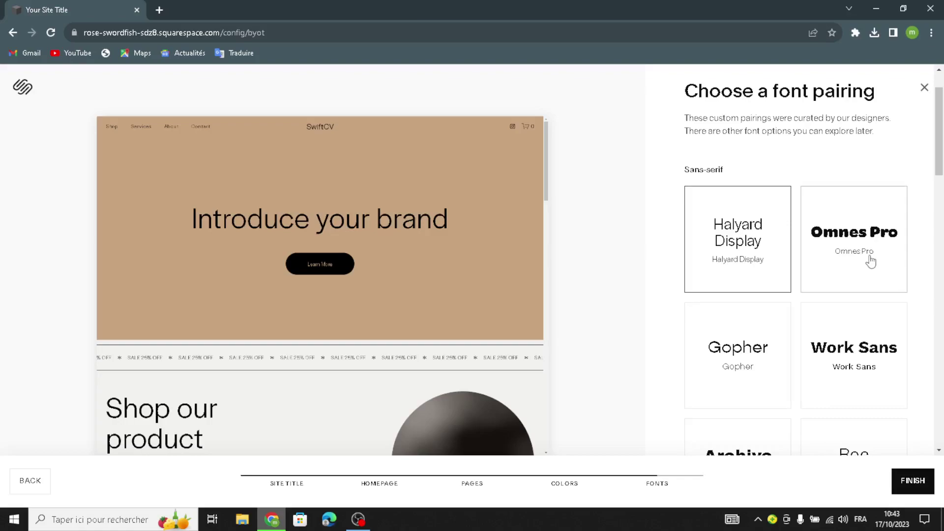
click(870, 262)
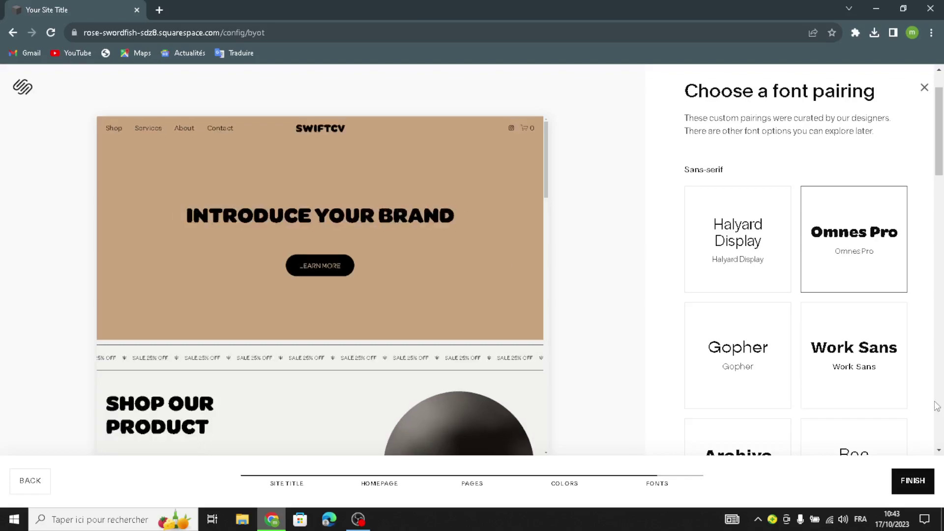
click(915, 485)
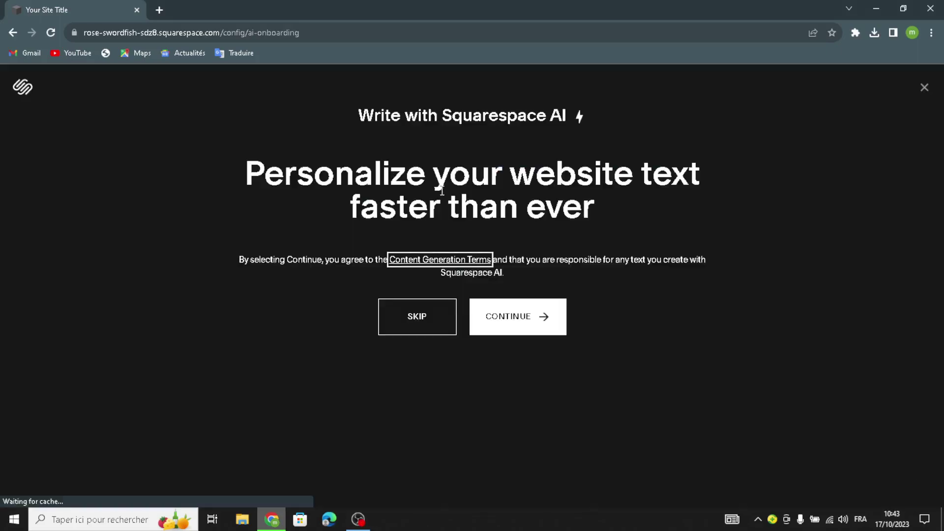
Skip the Squarespace AI text personalization and open the site's Home page for editing
click(505, 319)
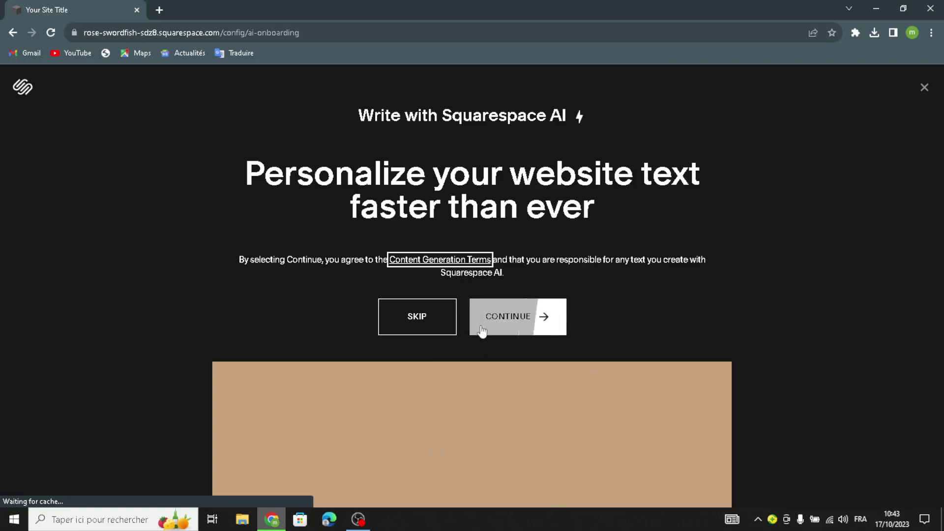
click(401, 321)
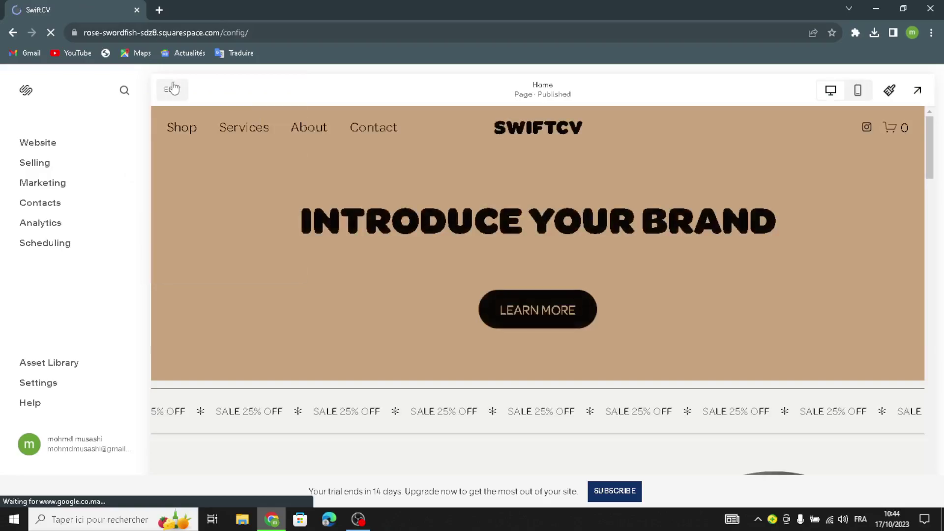
click(199, 367)
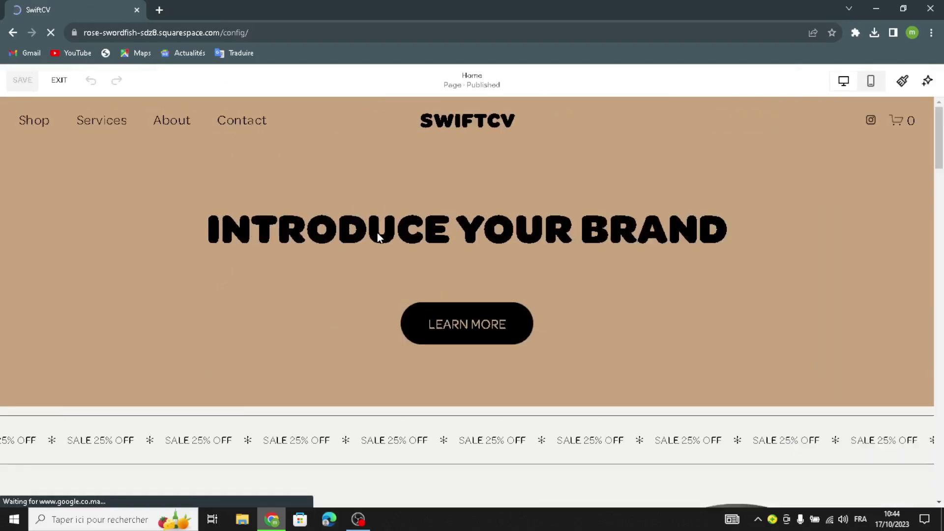
Replace the "Introduce your brand" heading in the first homepage section with "WELCOME TO OUR SITE FOR RESUME AND CV TEMPLATES"
click(732, 232)
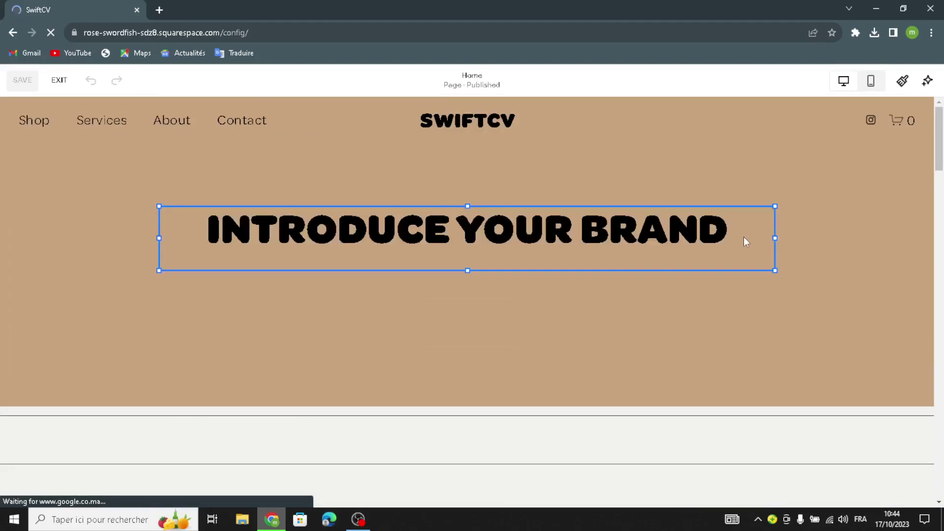
click(732, 230)
drag(732, 230, 736, 226)
drag(736, 225, 41, 245)
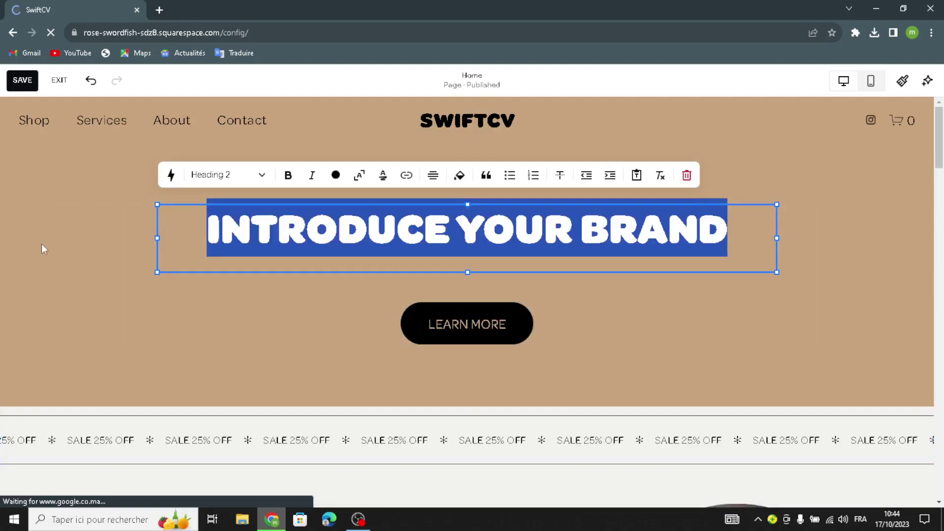
text(WELCOME)
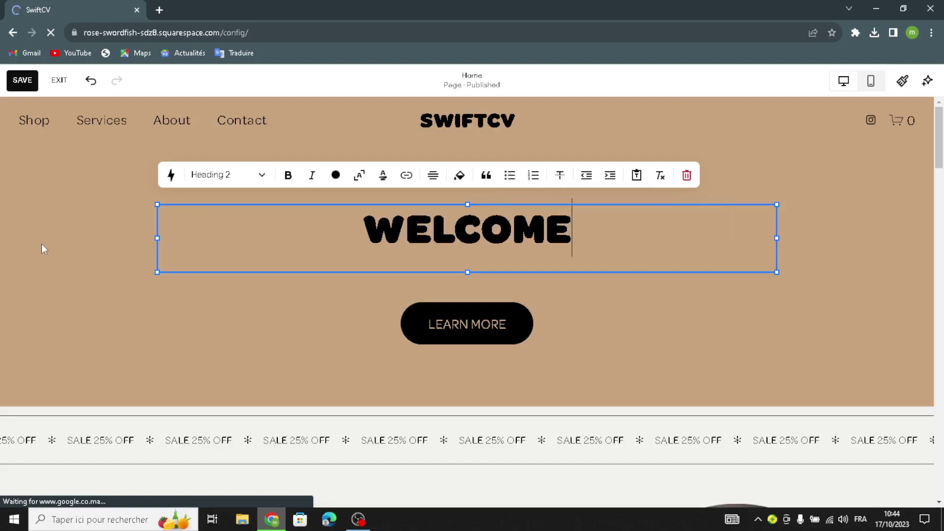
text( TO OUR )
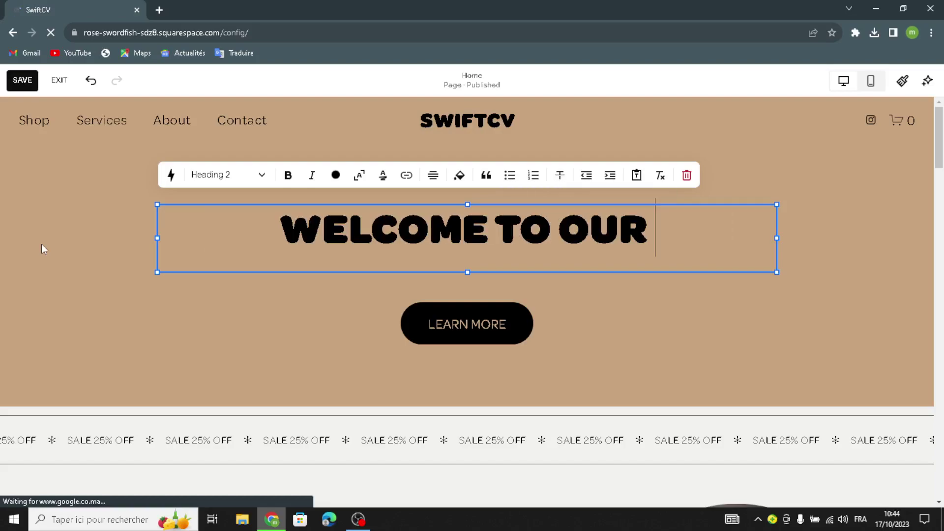
text(SITE)
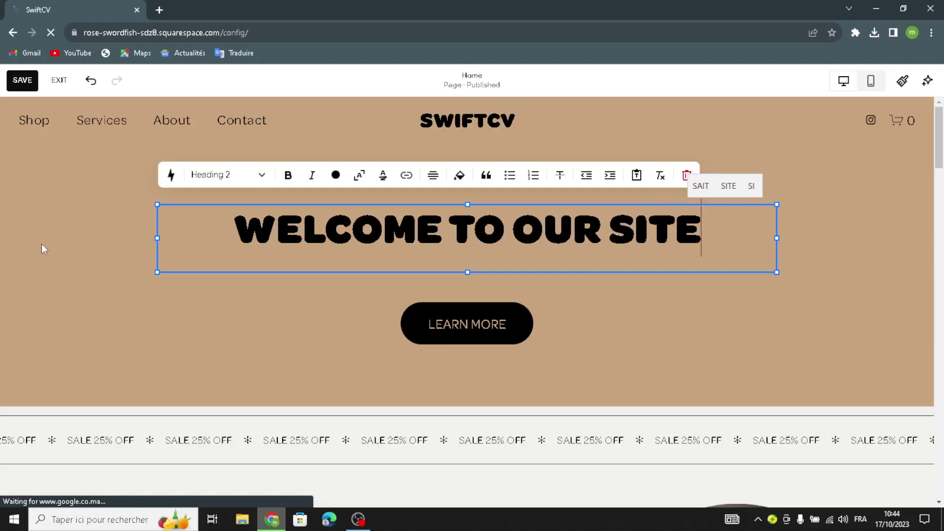
text( FO)
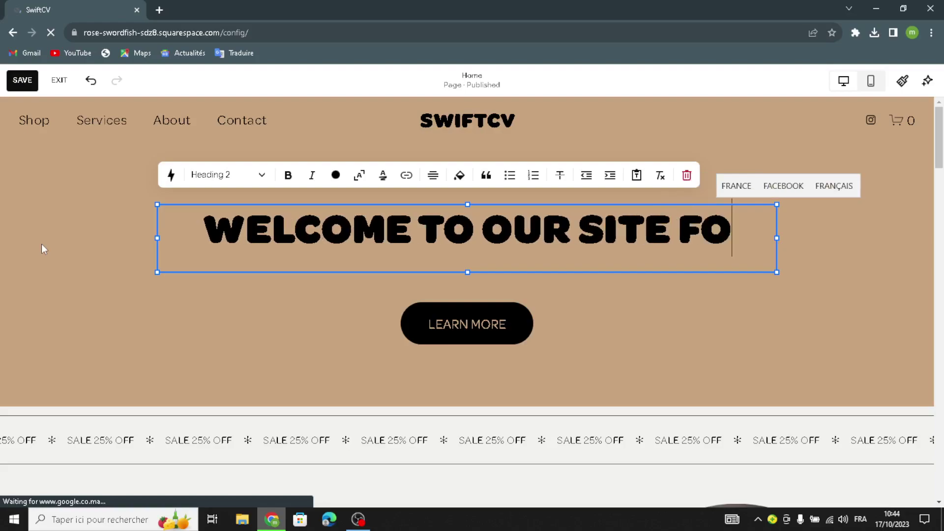
text(R RESU)
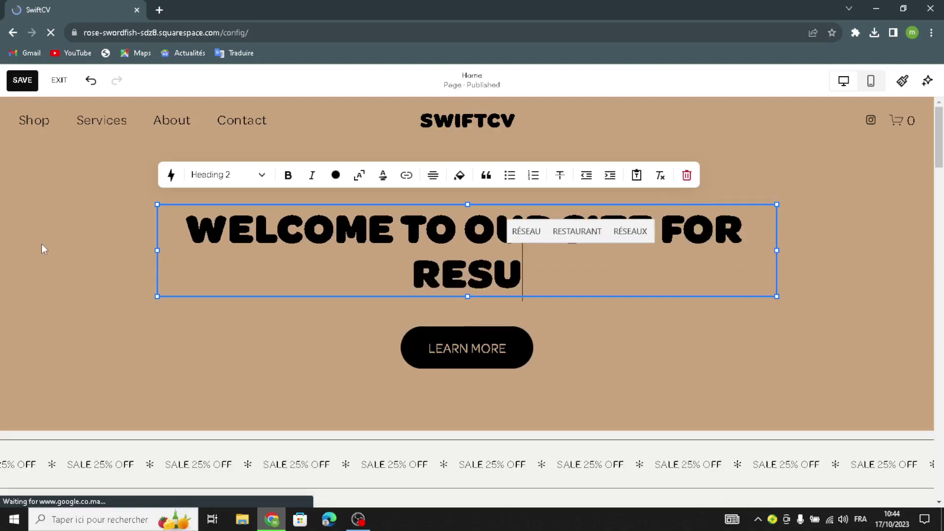
text(ME)
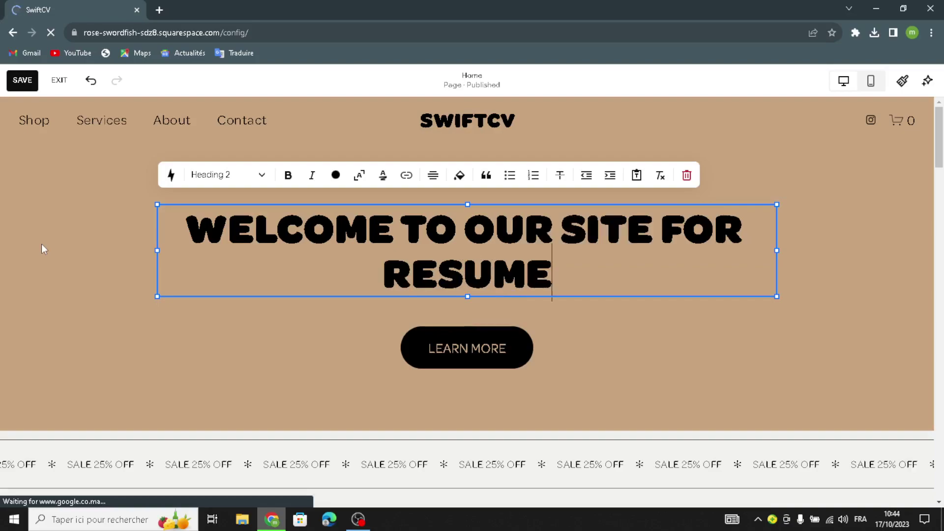
text( AND)
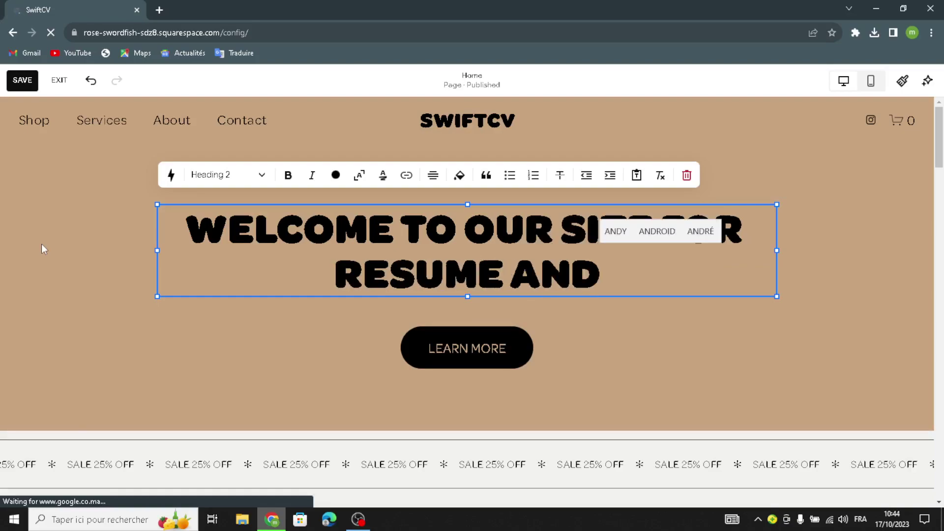
text( CV T)
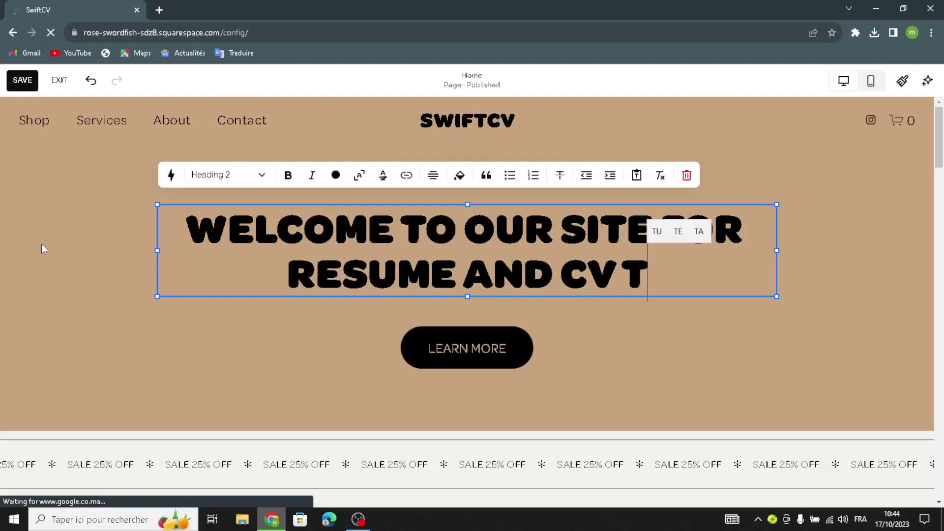
text(EMPLATES)
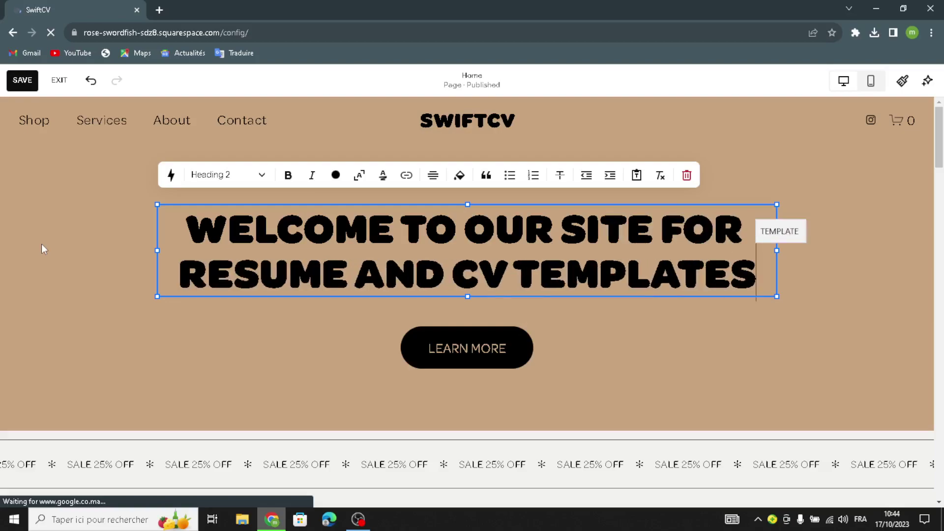
click(41, 244)
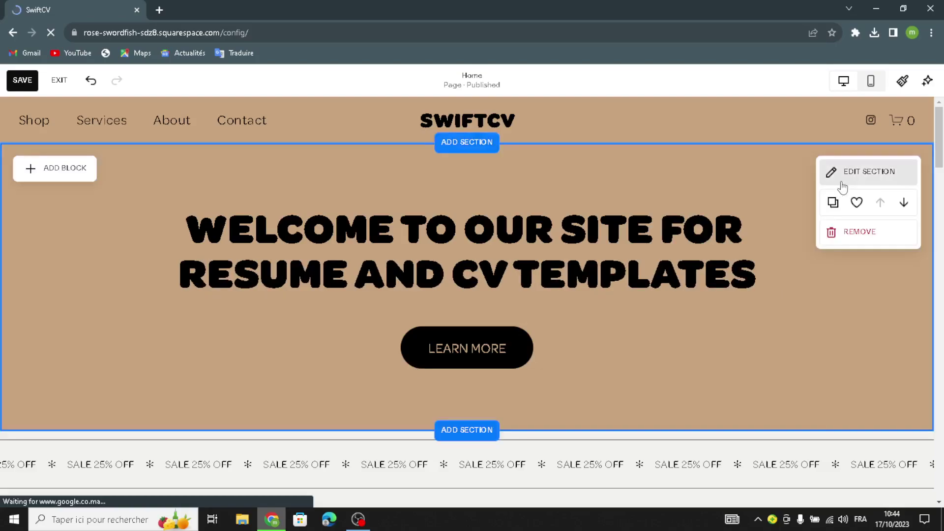
Open the welcome section's background settings and choose to add a background image from the library
click(842, 186)
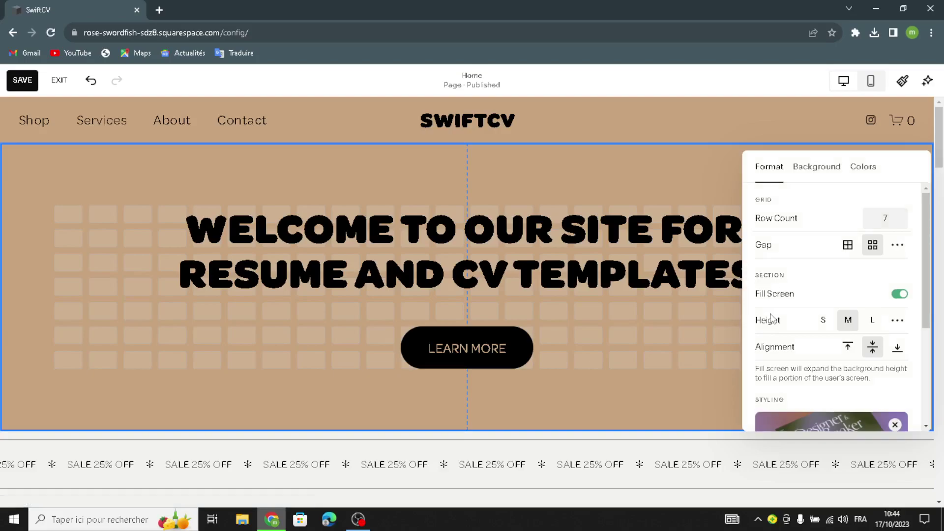
scroll(771, 318, down, 3)
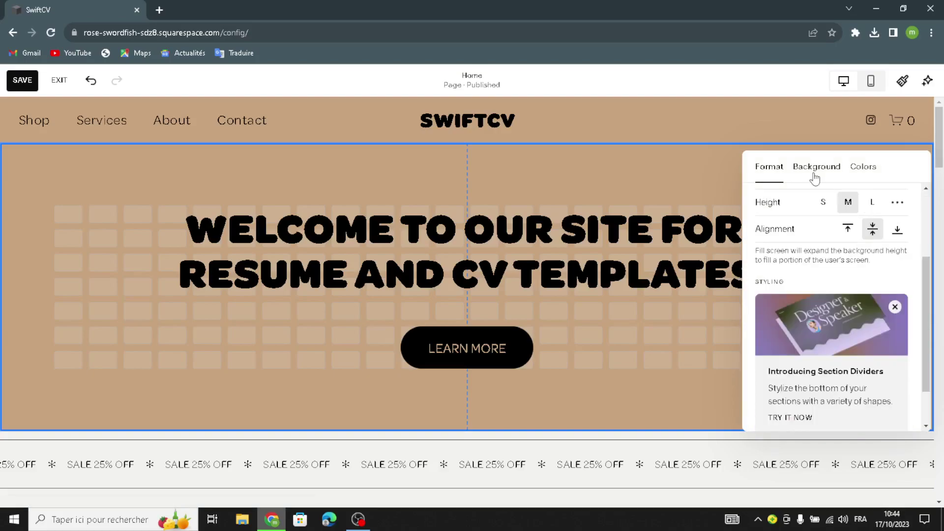
click(830, 177)
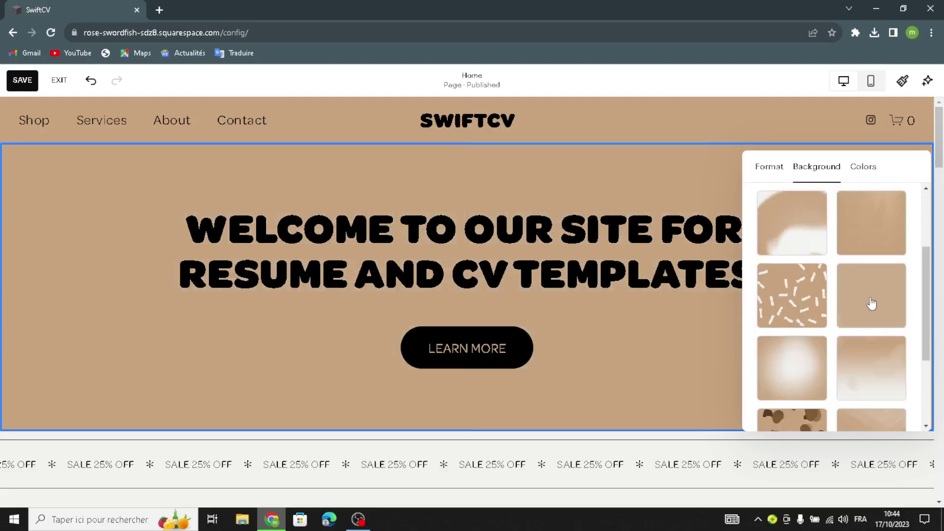
scroll(871, 303, down, 5)
scroll(885, 270, up, 10)
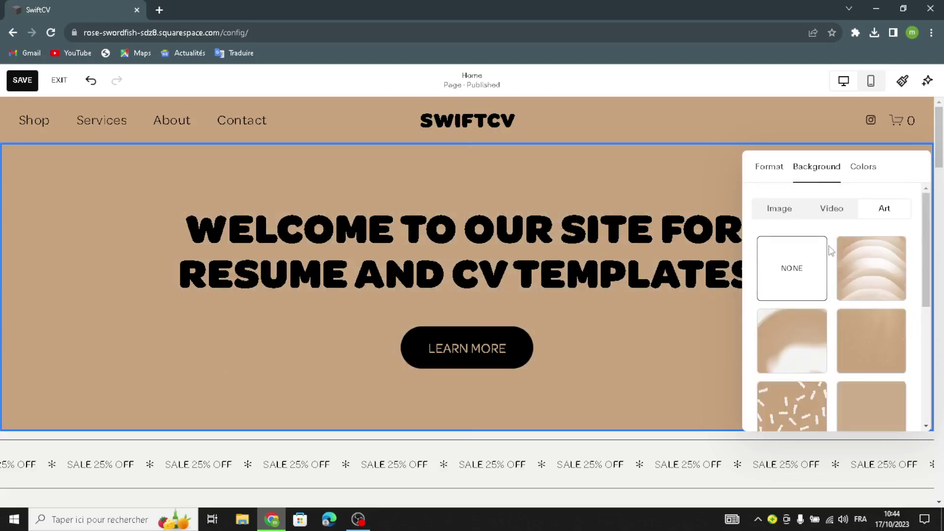
click(779, 208)
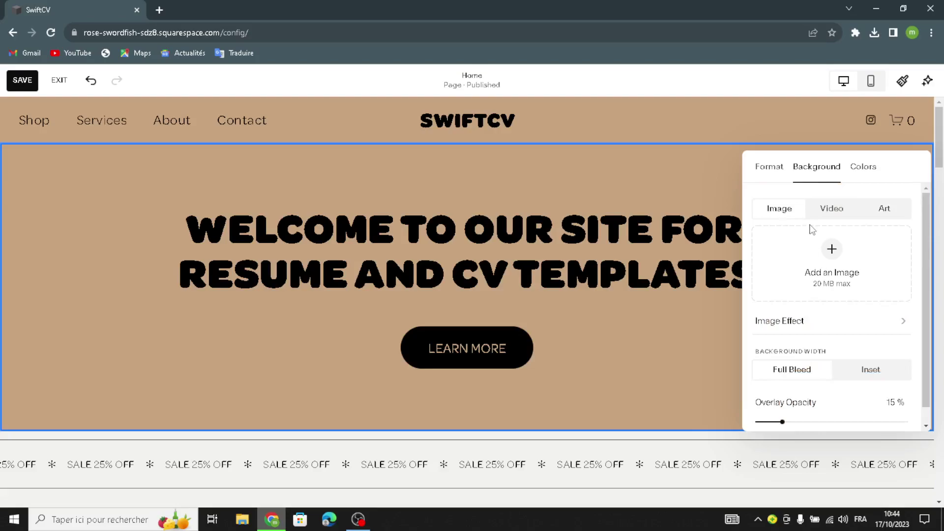
click(812, 229)
click(897, 347)
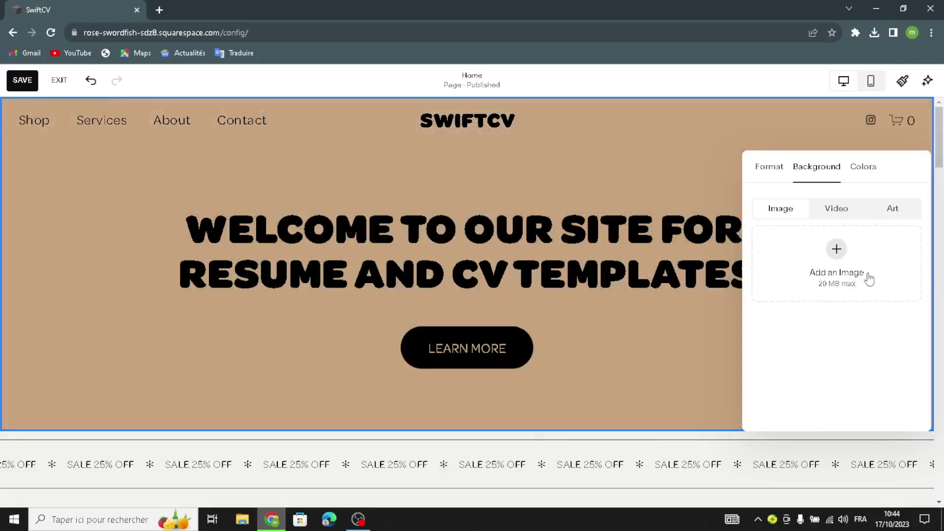
click(866, 276)
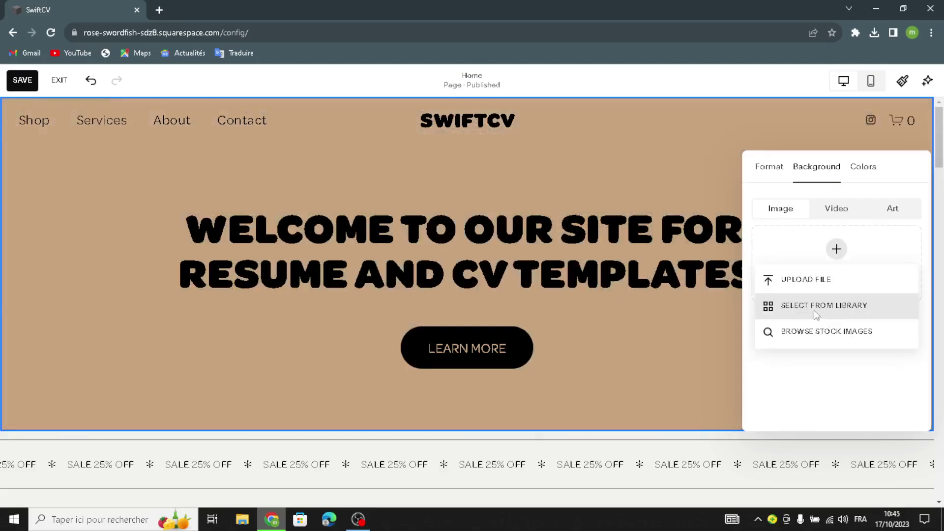
click(813, 310)
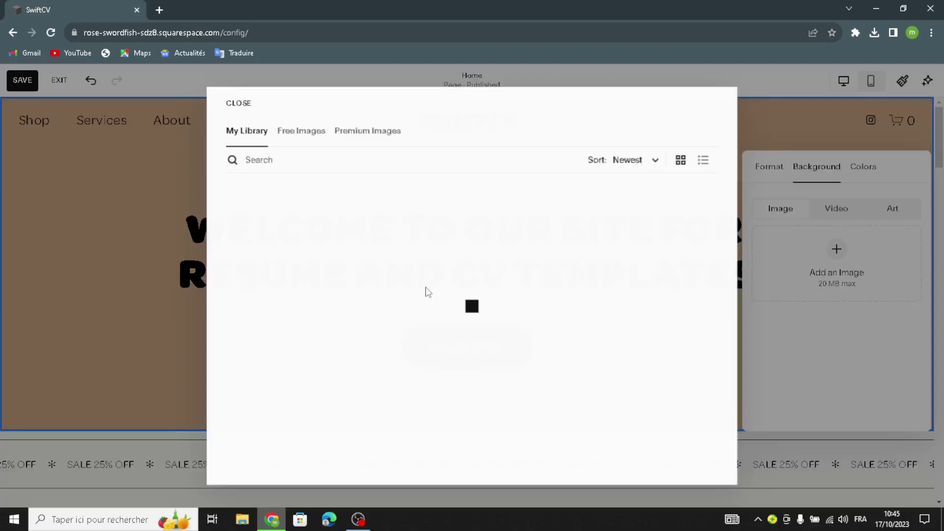
Search the premium images for "resume and cv templates"
click(345, 132)
click(324, 161)
text(r)
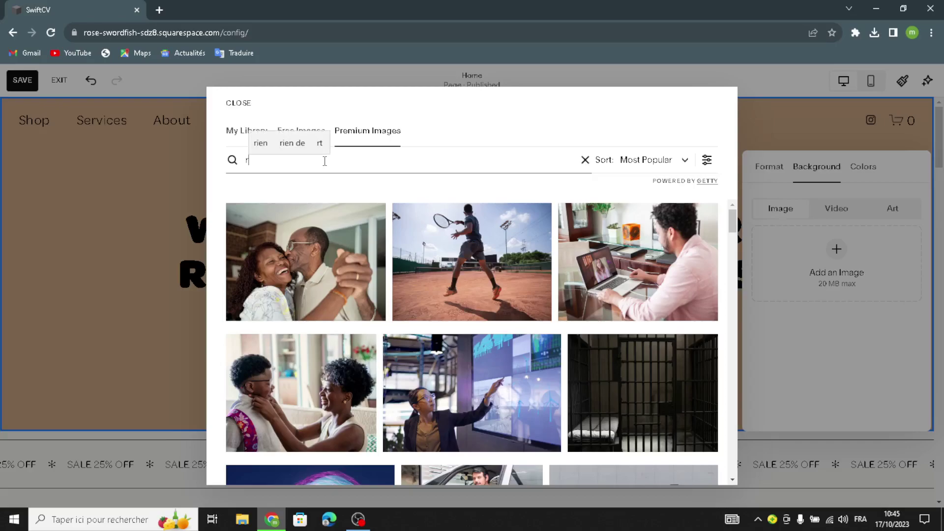
text(esume)
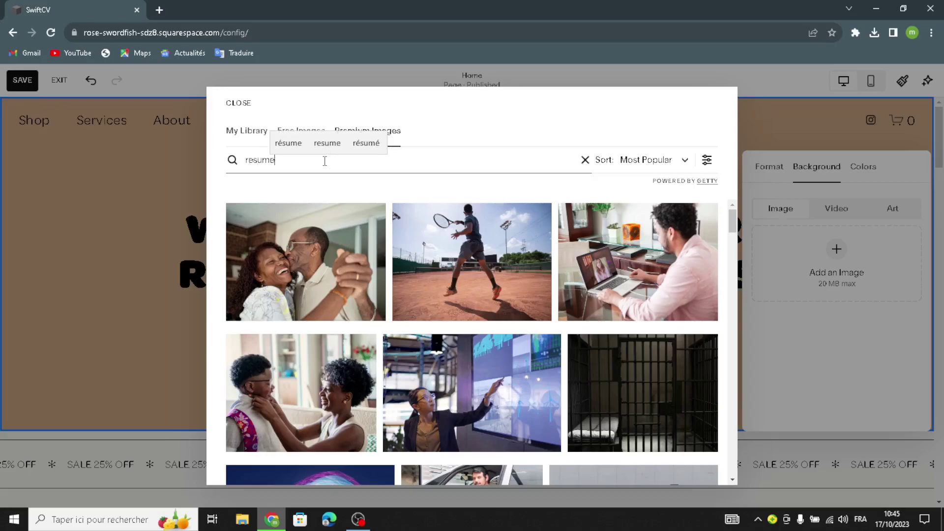
text( and cv temp)
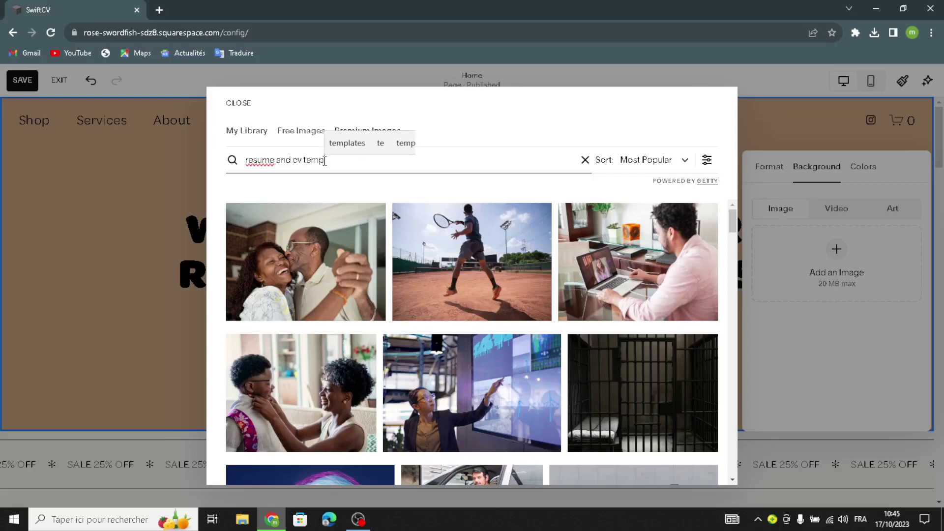
text(lates)
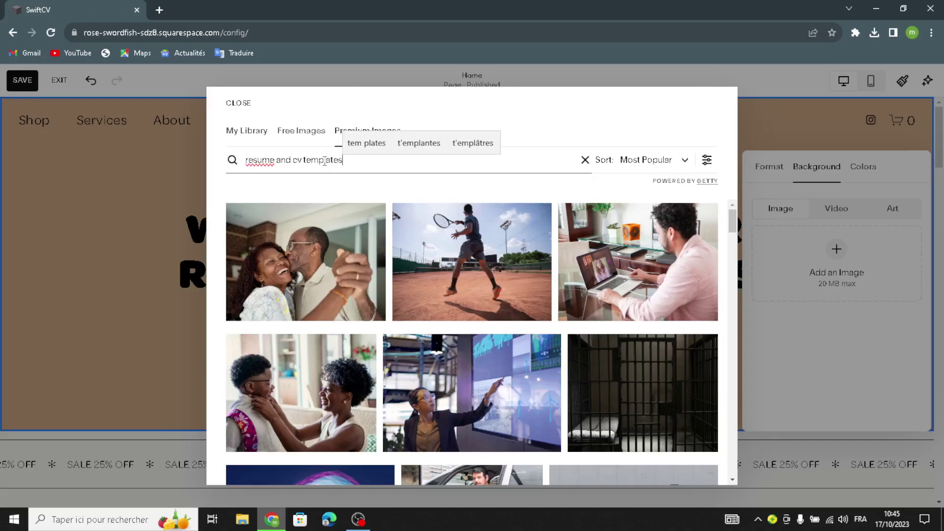
key(Return)
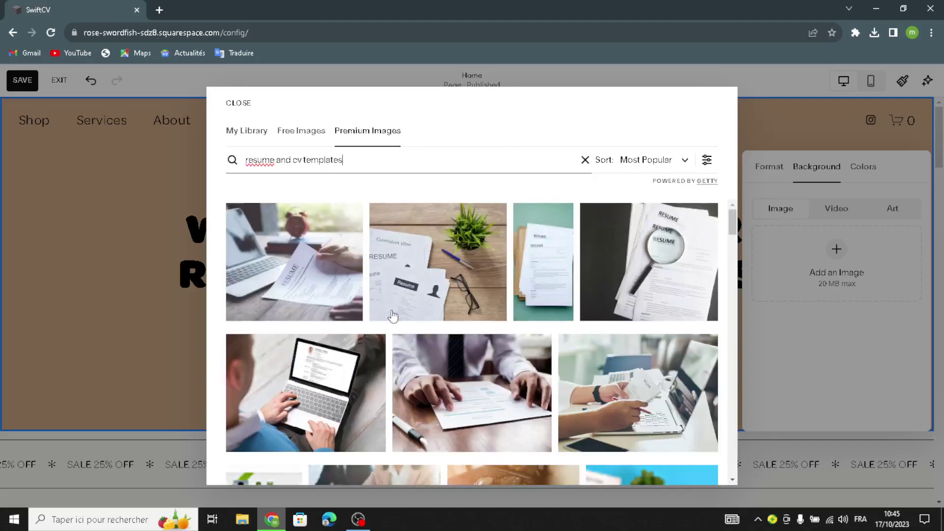
Preview the close-up image of a resume on a clipboard with a pen as the welcome section's background
scroll(458, 445, down, 3)
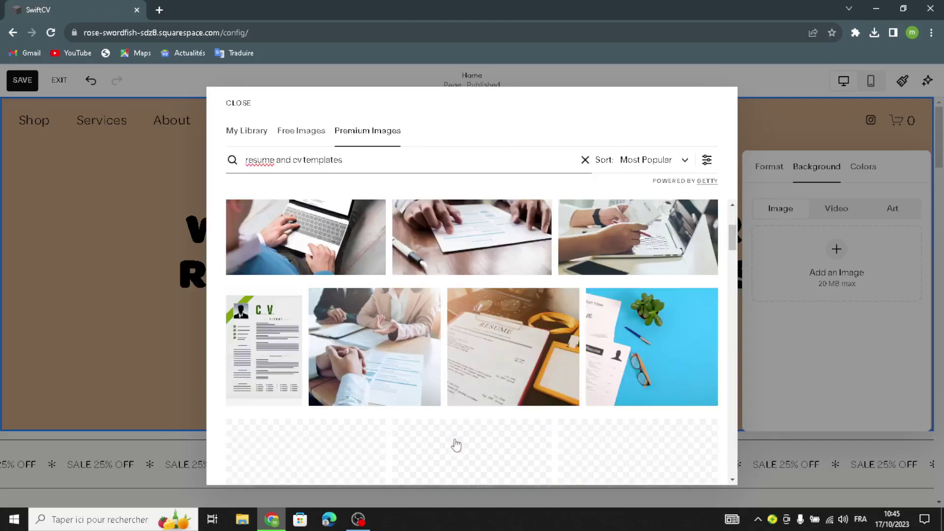
scroll(453, 438, down, 1)
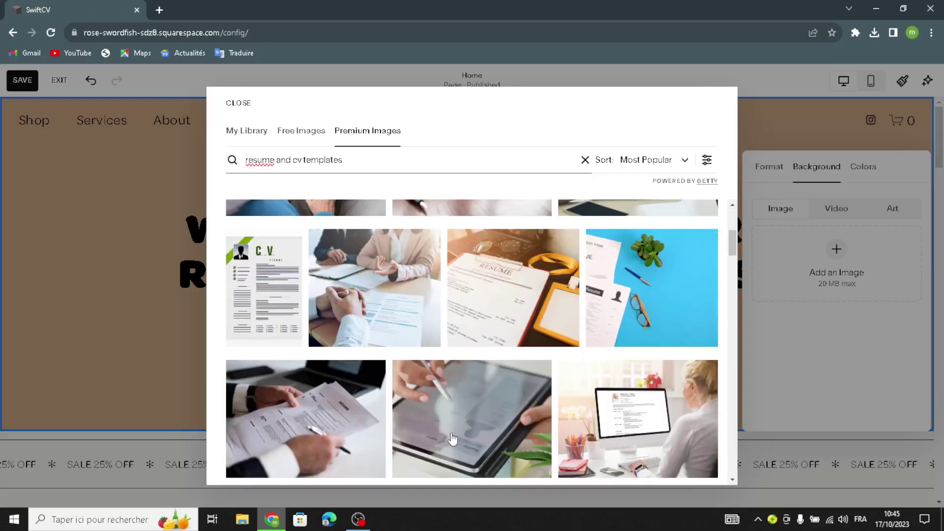
scroll(453, 438, down, 3)
click(577, 294)
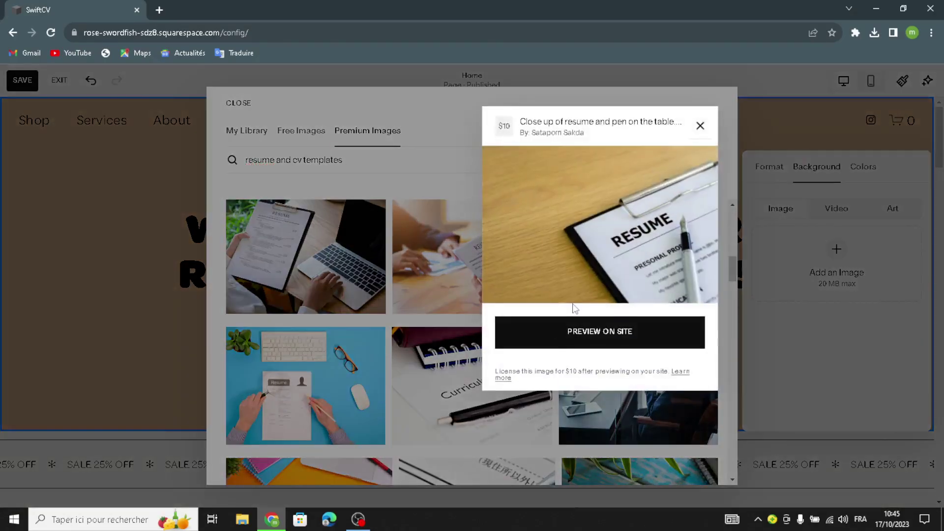
click(563, 329)
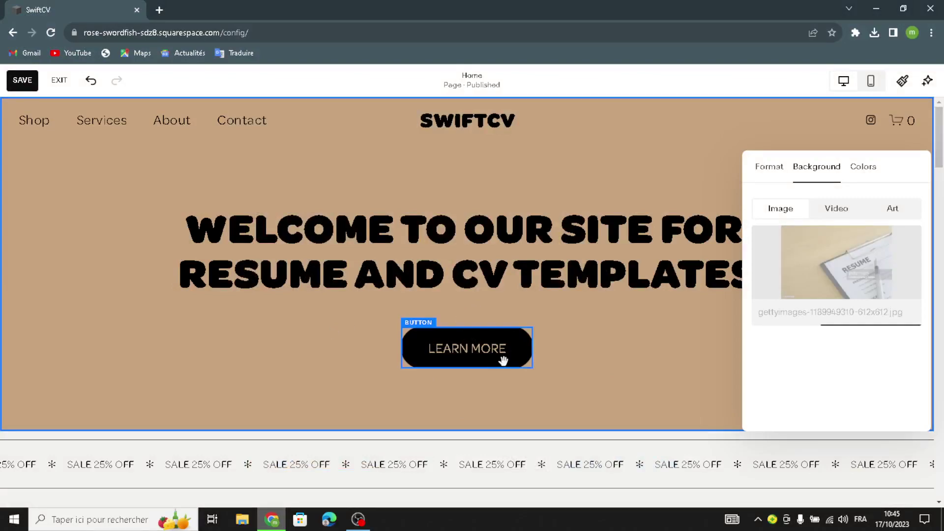
click(407, 371)
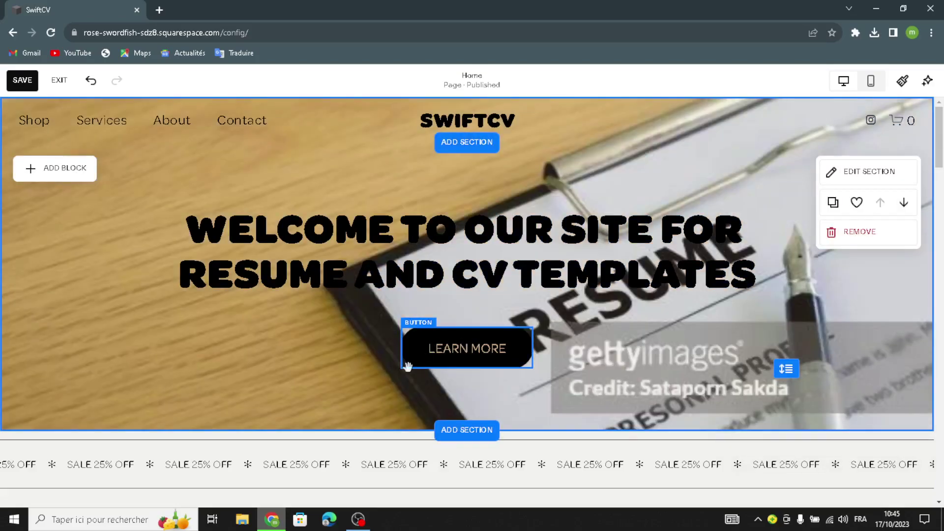
Change the text of the "Learn More" button in the welcome section to "get started"
click(408, 366)
click(421, 301)
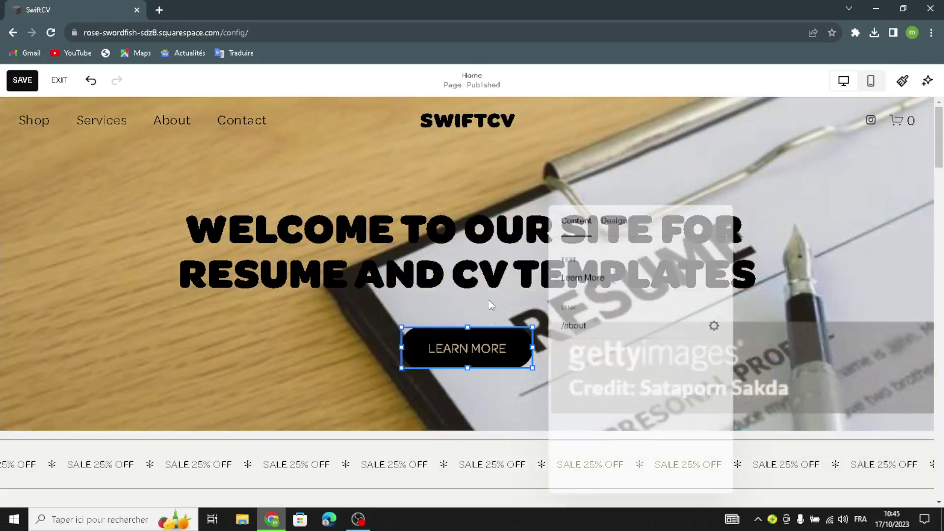
drag(619, 279, 551, 271)
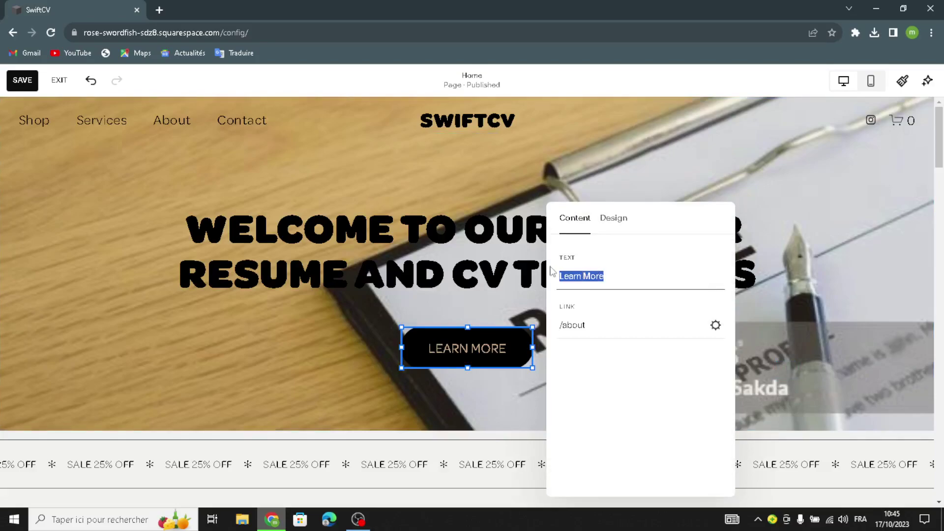
text(g)
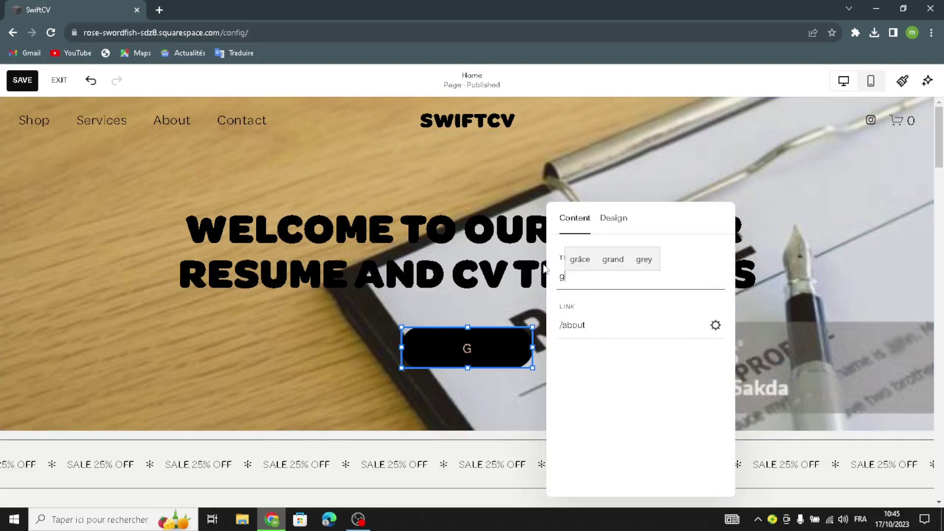
text(et started)
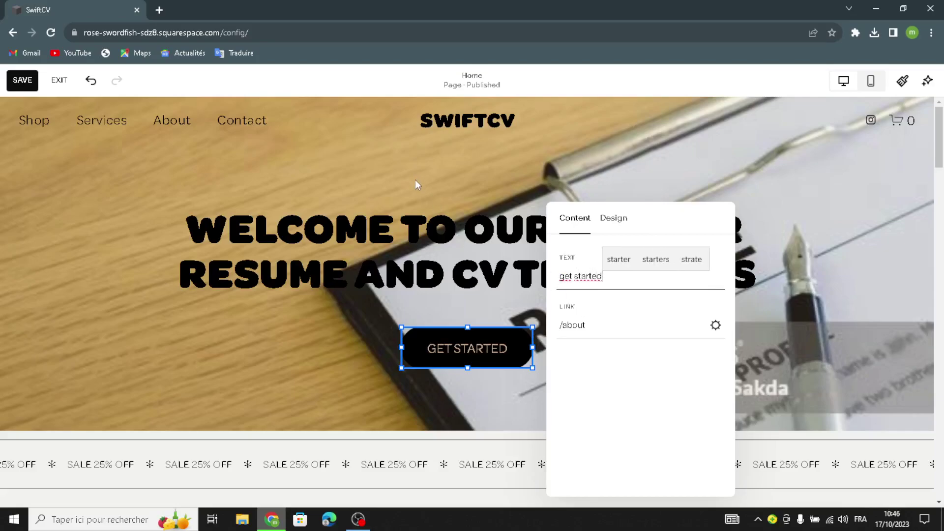
click(388, 176)
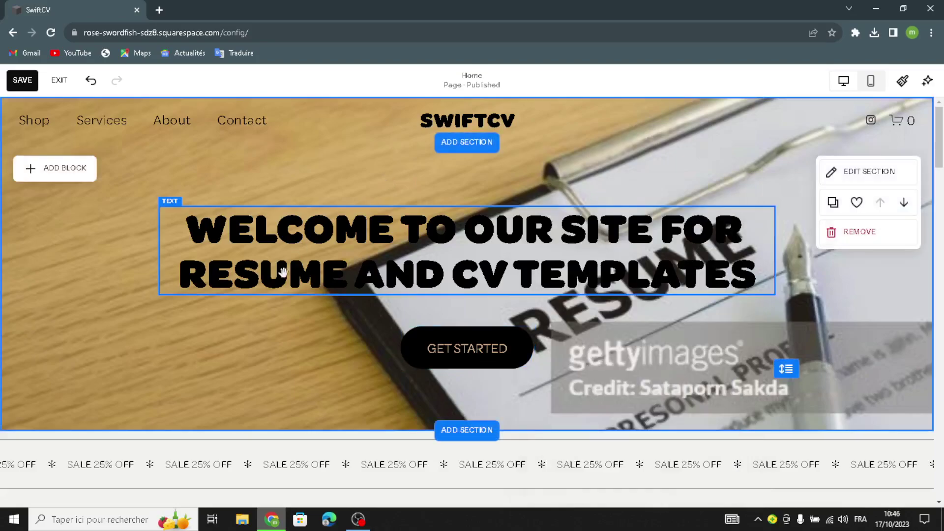
click(54, 171)
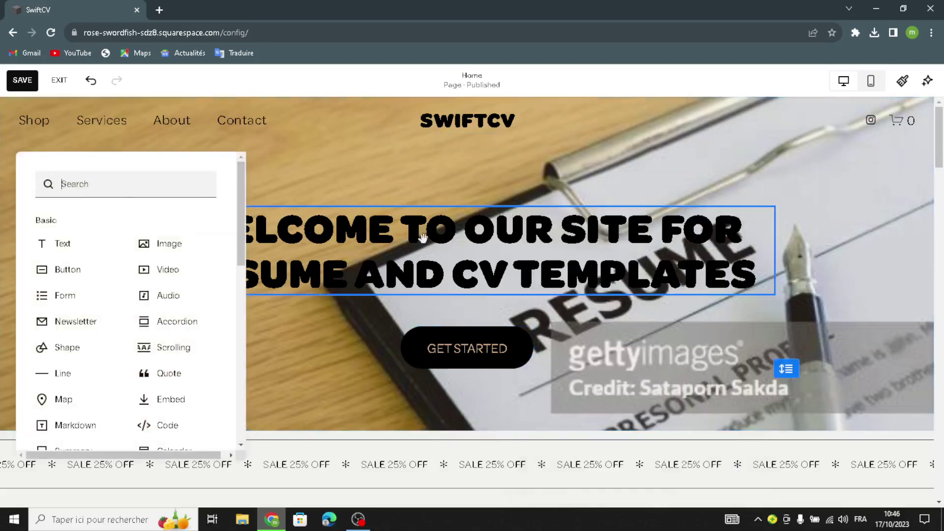
click(400, 187)
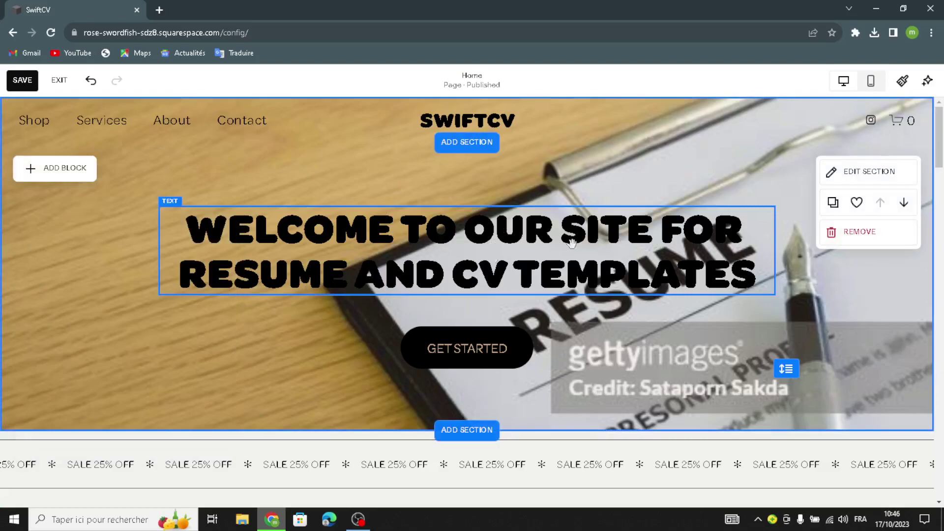
Try the dark and darkest color themes on the welcome section and settle on the Lightest 1 theme
click(862, 173)
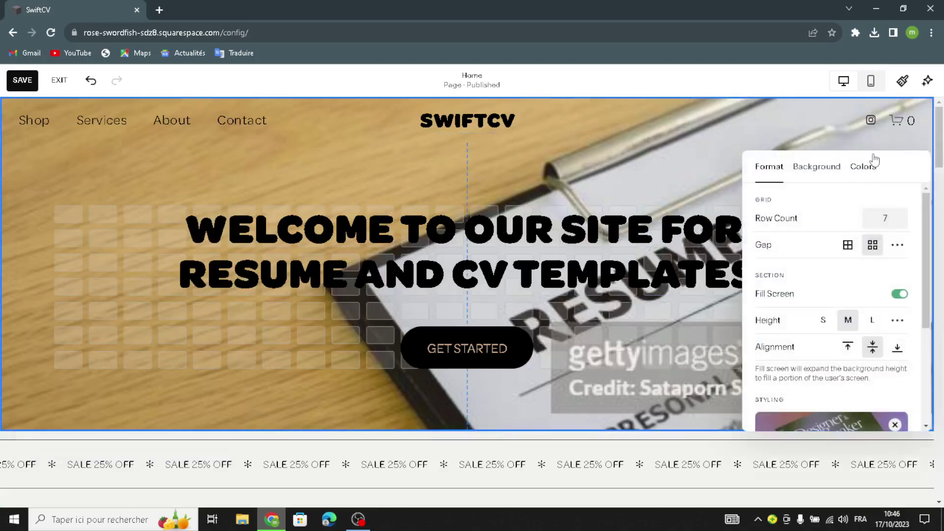
click(865, 167)
scroll(847, 350, down, 1)
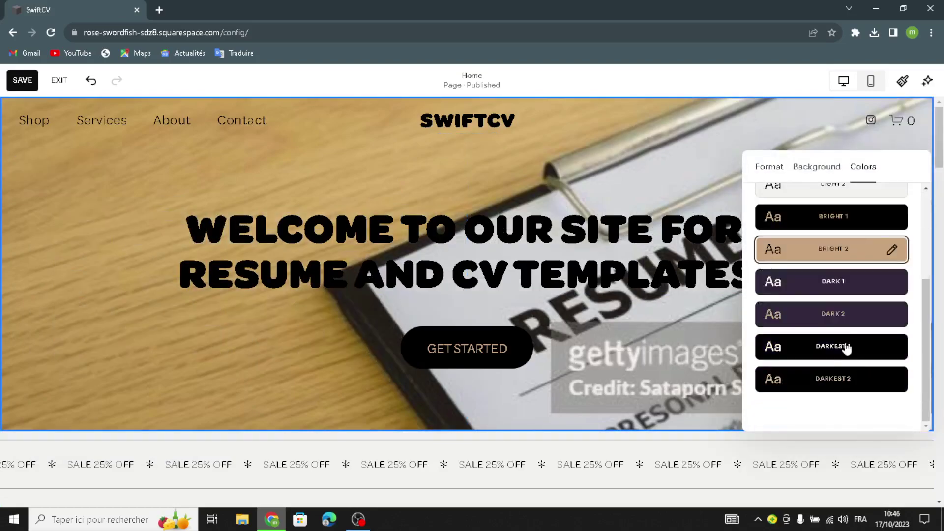
click(842, 314)
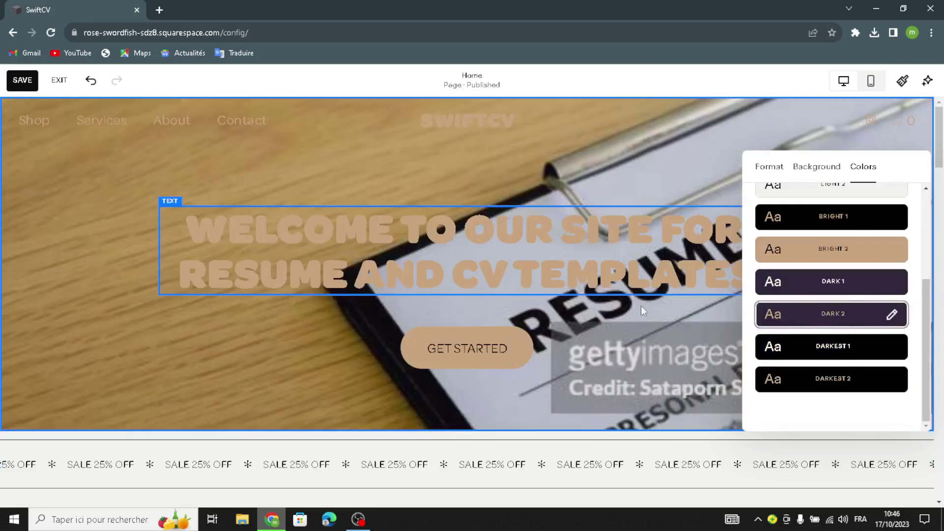
click(842, 350)
click(821, 388)
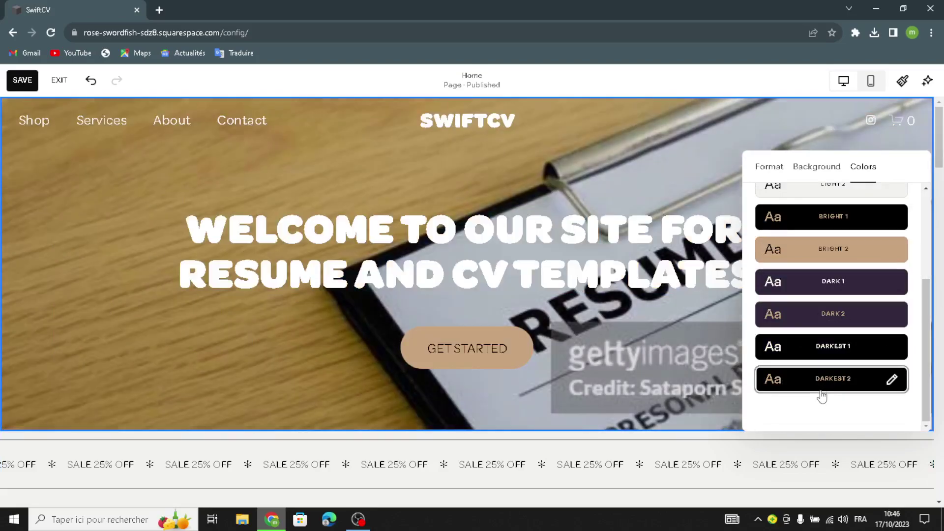
click(834, 288)
click(826, 326)
scroll(826, 345, up, 3)
click(831, 241)
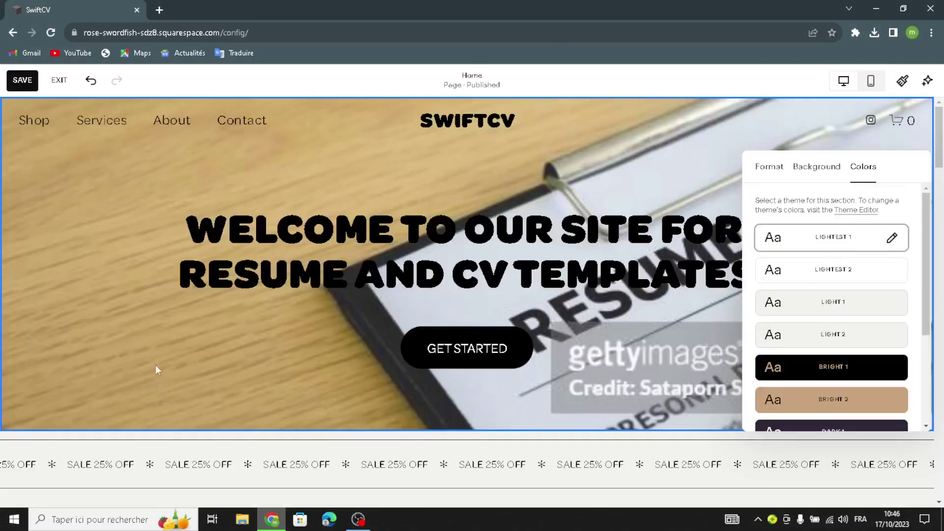
click(453, 248)
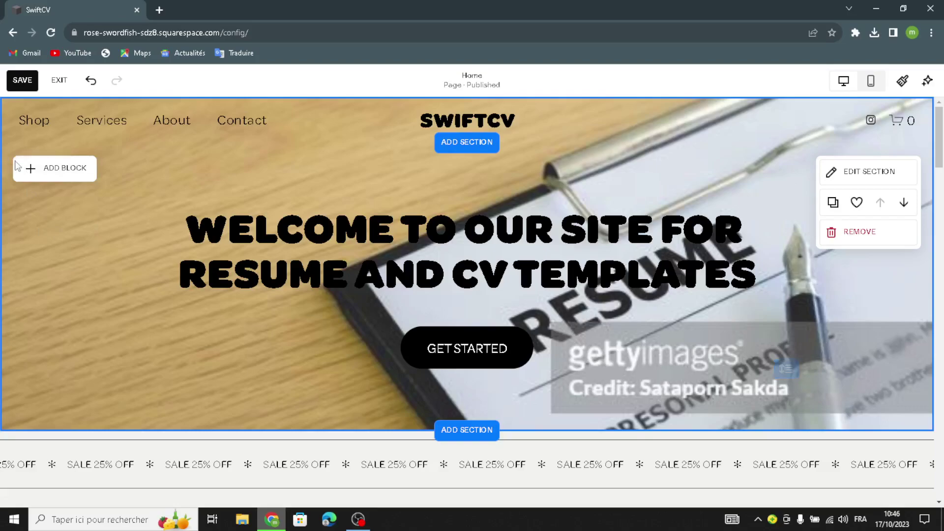
Look through the block types and section layouts that can be added to the homepage without adding any
click(31, 169)
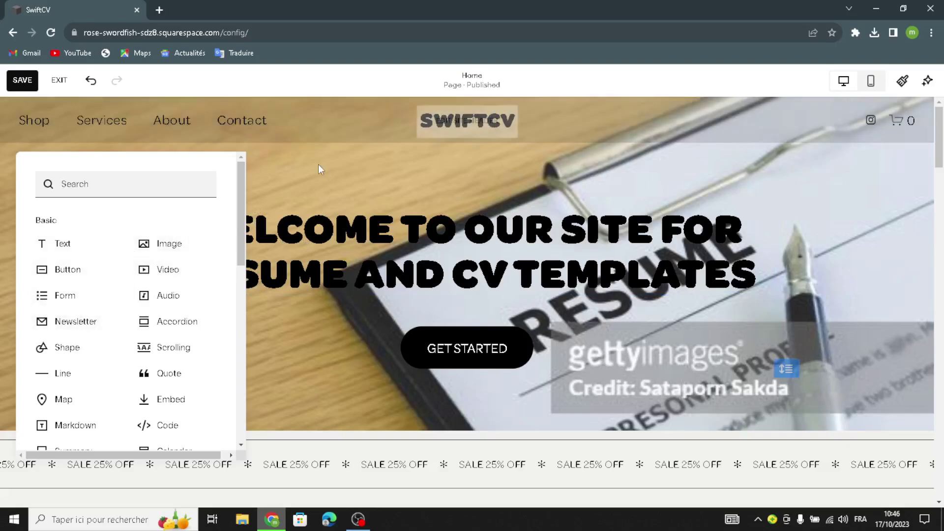
click(317, 167)
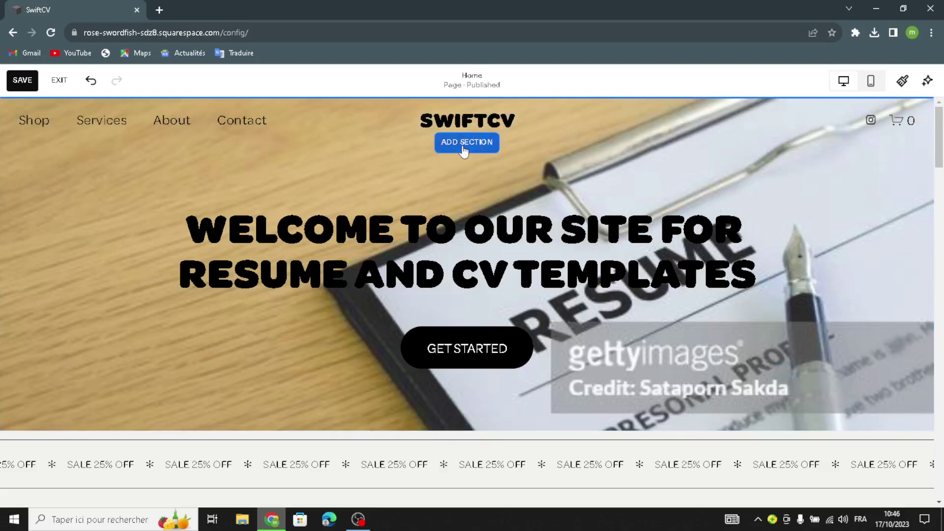
click(463, 147)
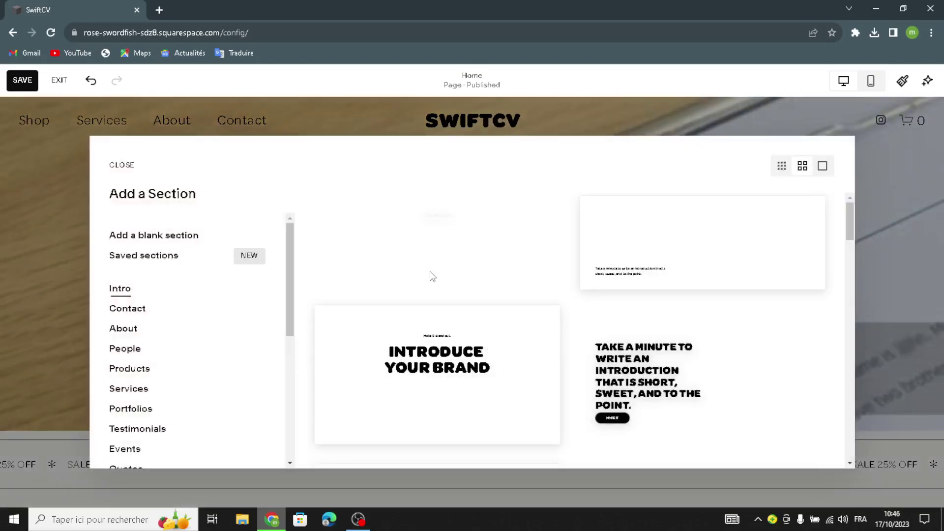
scroll(175, 382, down, 6)
scroll(131, 317, up, 5)
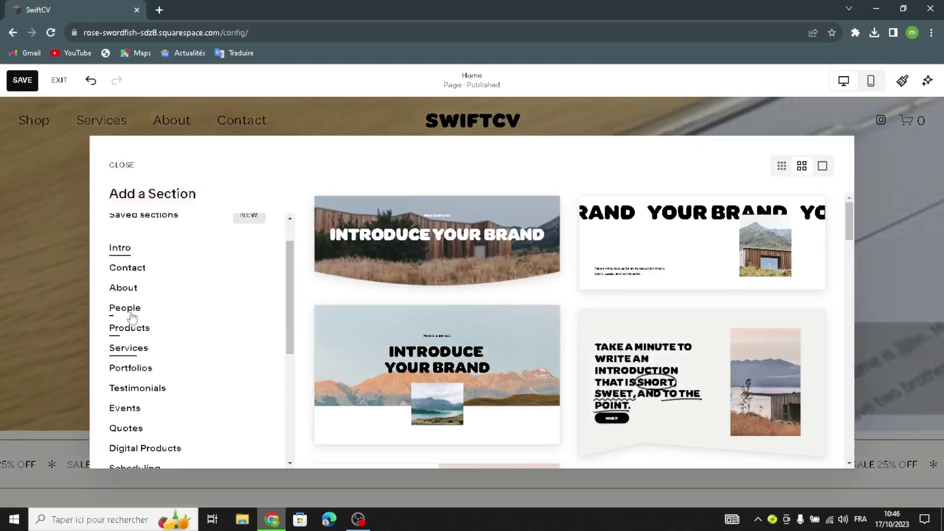
click(499, 112)
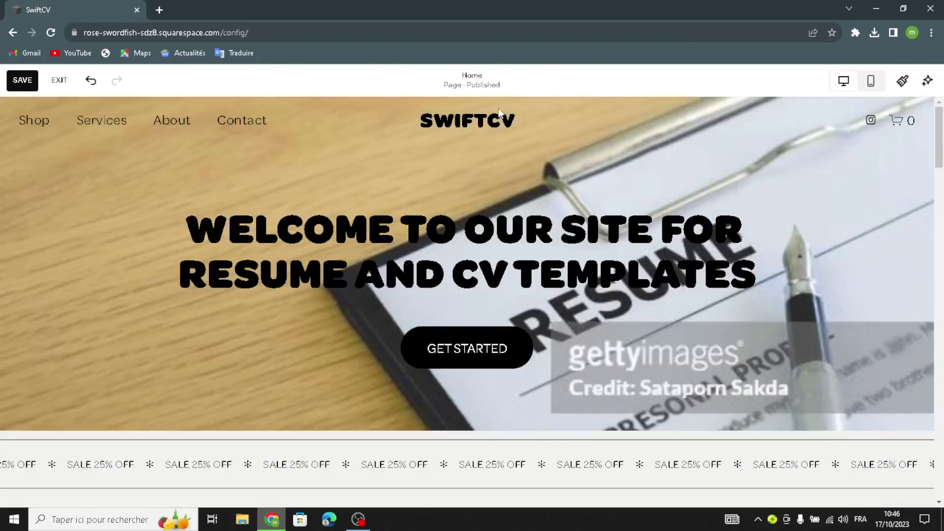
Open the site header's title and logo settings and examine the options for adding a logo and a mobile logo
click(468, 112)
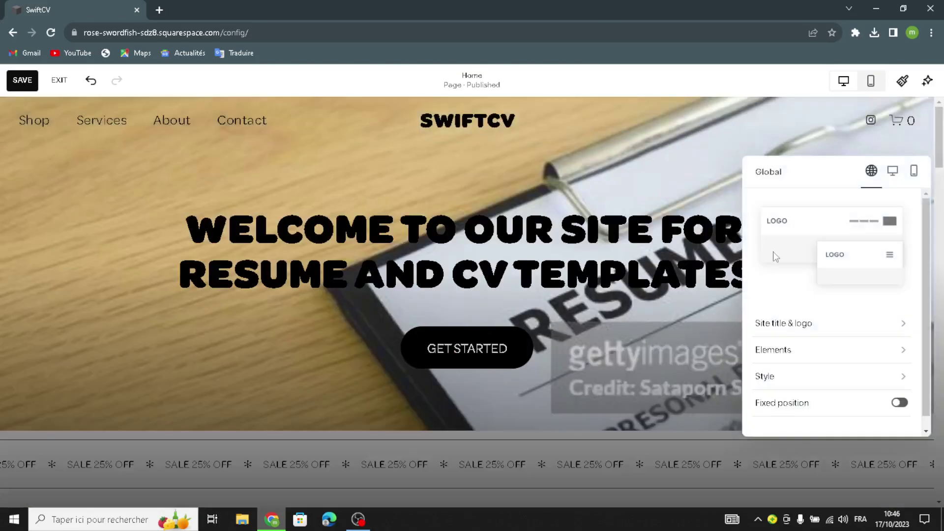
click(771, 323)
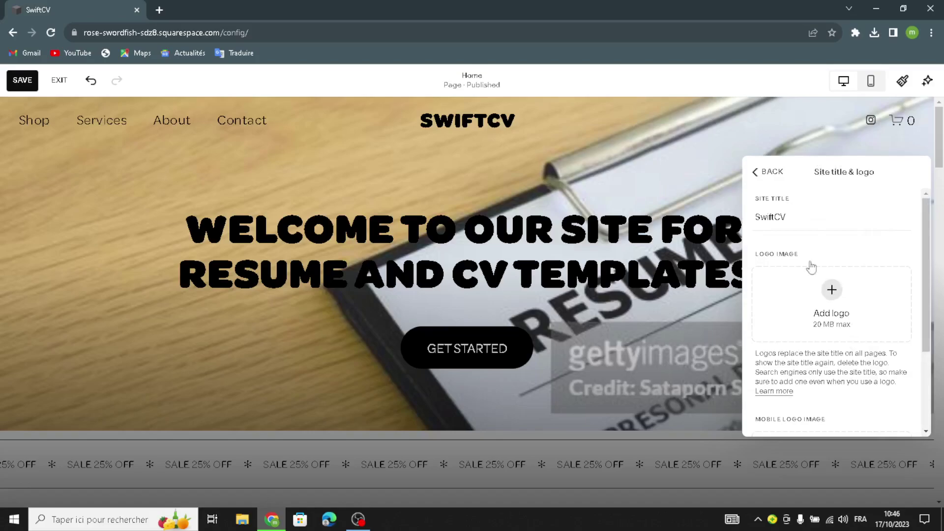
click(809, 217)
click(794, 211)
click(844, 302)
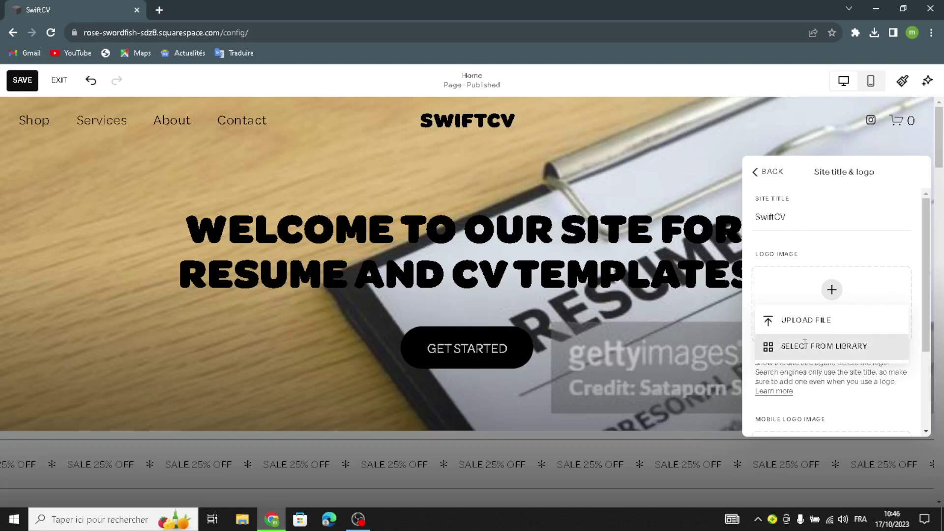
click(792, 369)
scroll(791, 369, down, 3)
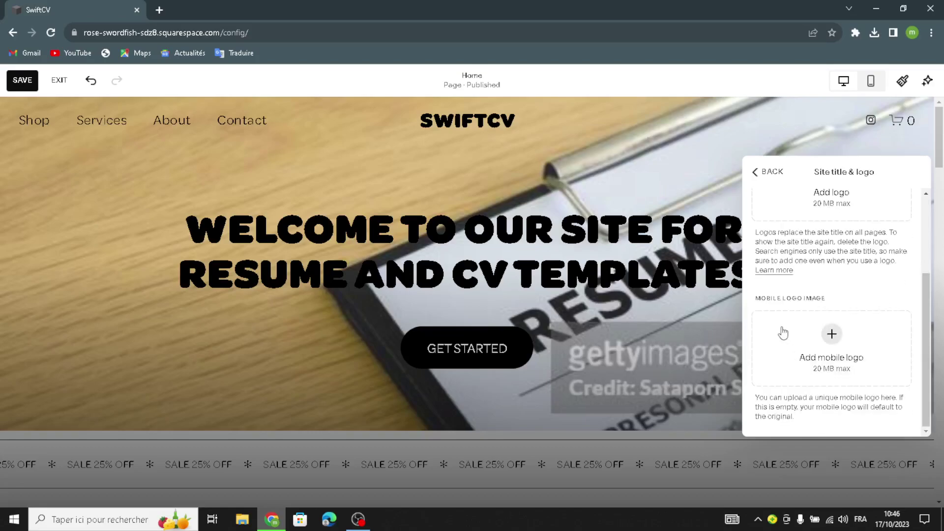
click(766, 172)
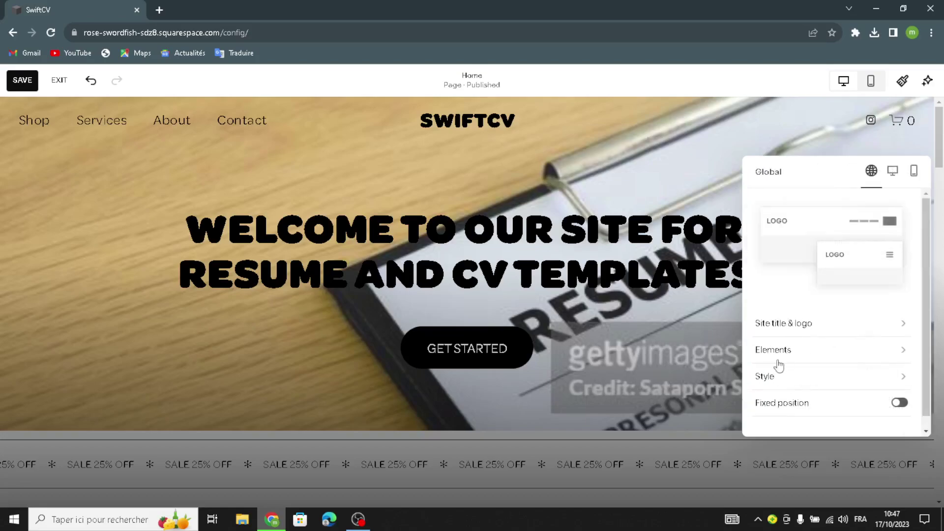
Switch the header's button element on and back off, and review the language switch and cart options
click(778, 361)
click(899, 202)
click(814, 227)
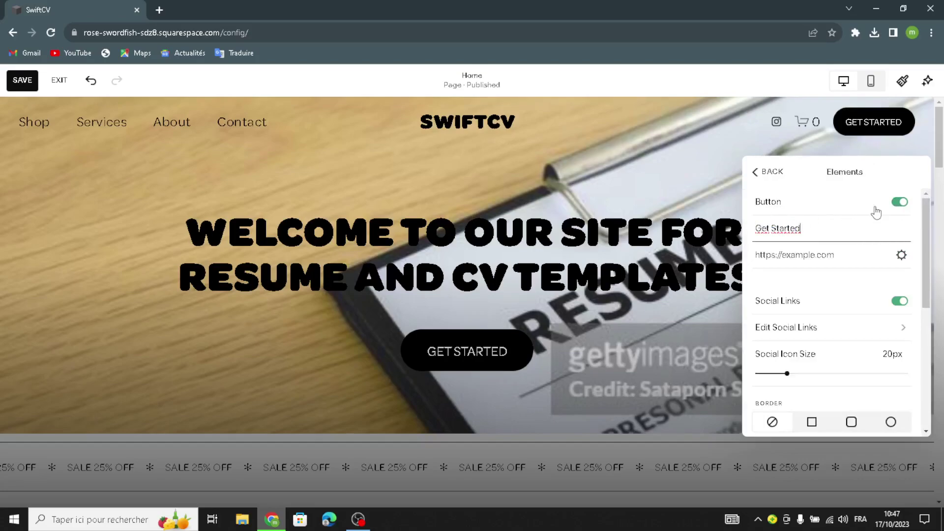
click(900, 202)
scroll(836, 315, down, 4)
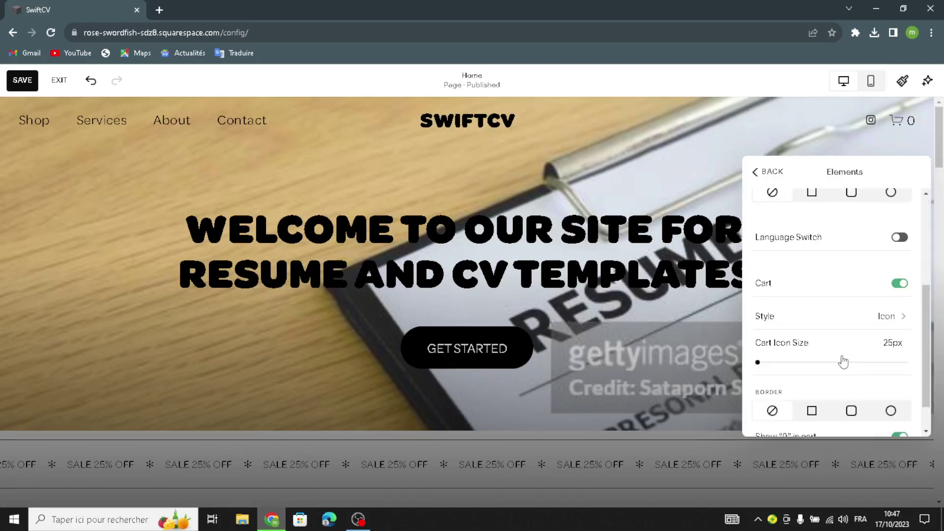
scroll(845, 361, down, 1)
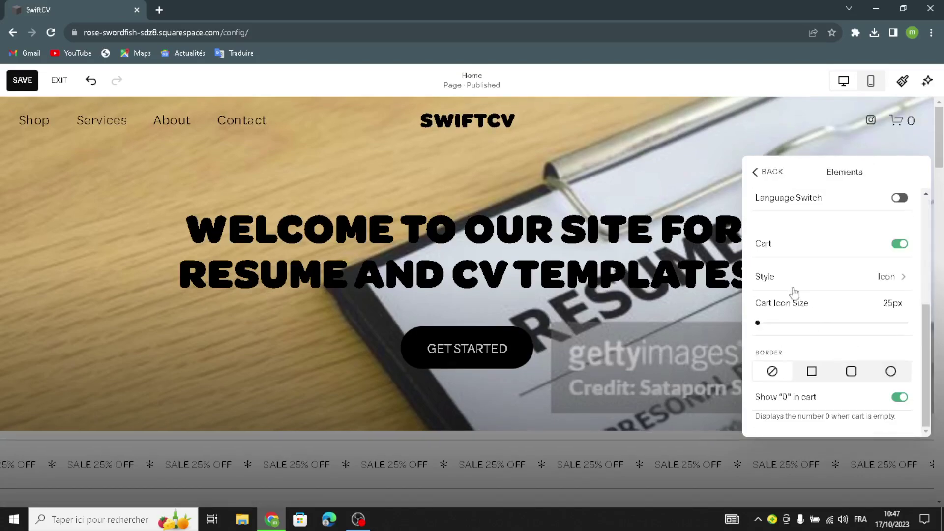
click(760, 172)
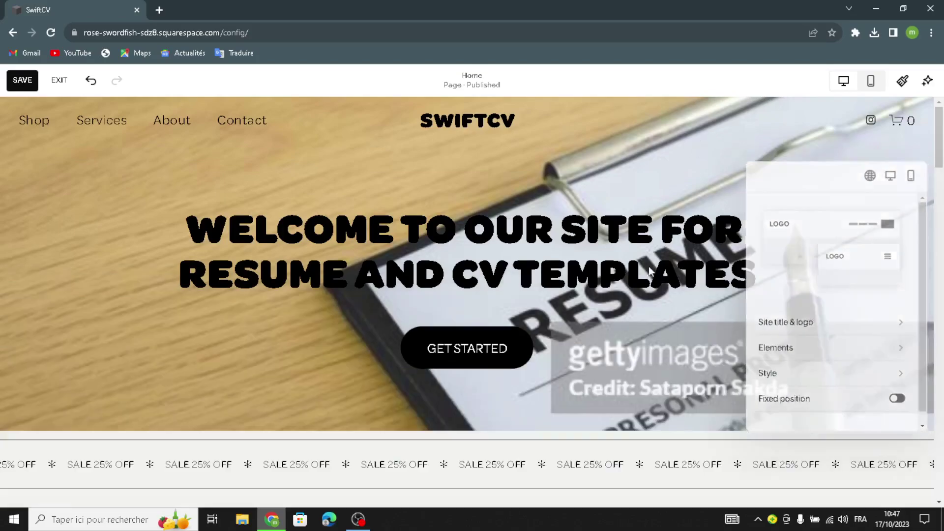
click(650, 270)
Give the scrolling "SALE 25% OFF" banner the lowest wave intensity above none and set its text size to S
scroll(403, 295, down, 4)
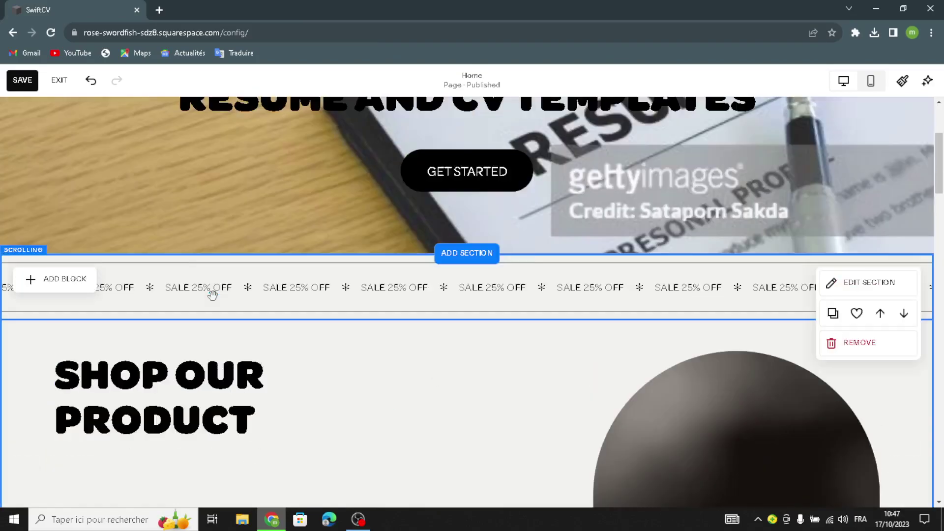
click(389, 302)
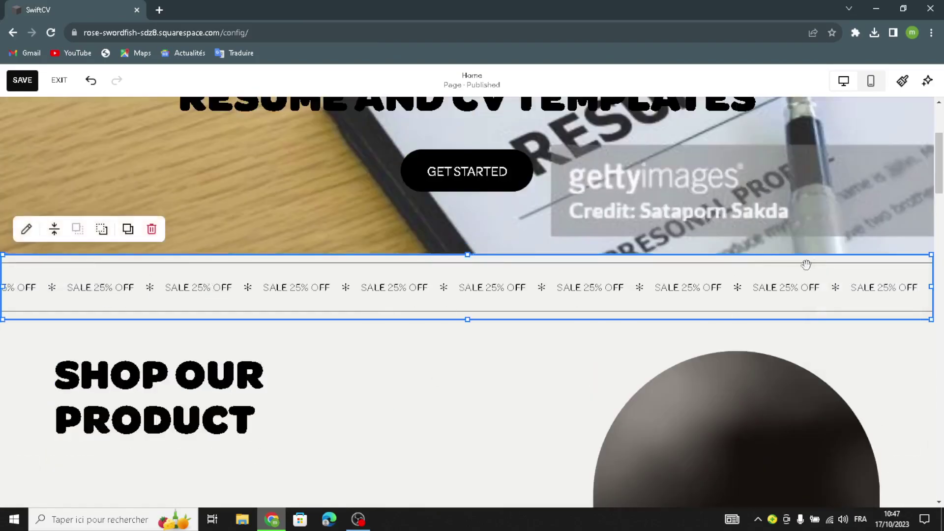
scroll(610, 366, down, 1)
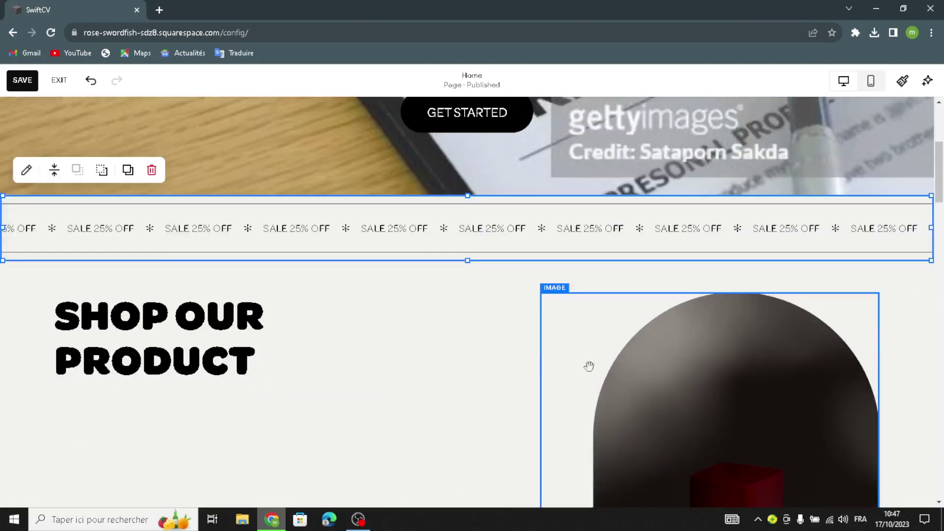
click(27, 172)
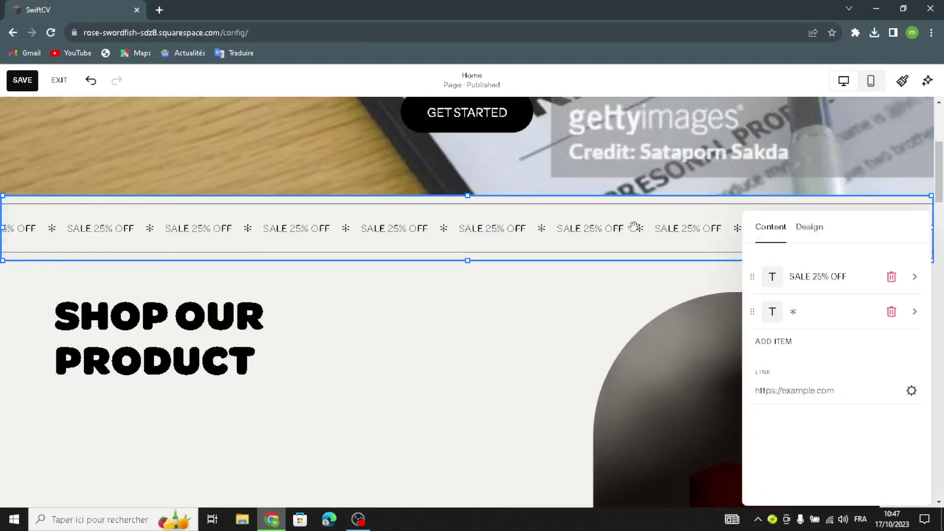
click(808, 227)
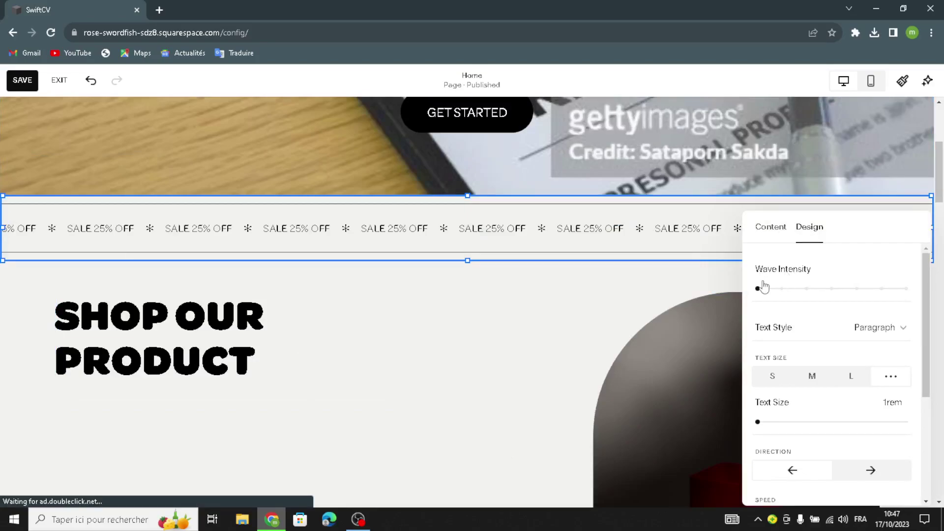
click(781, 290)
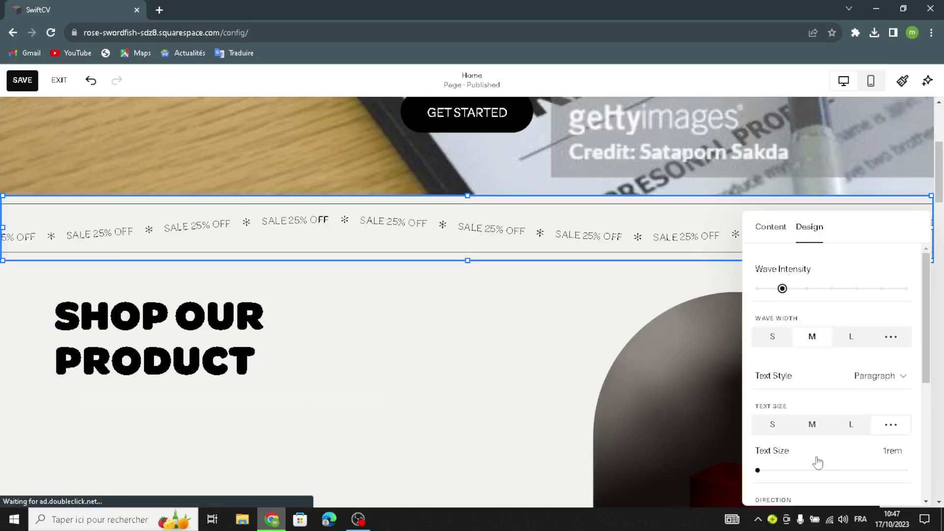
click(772, 425)
scroll(772, 428, down, 1)
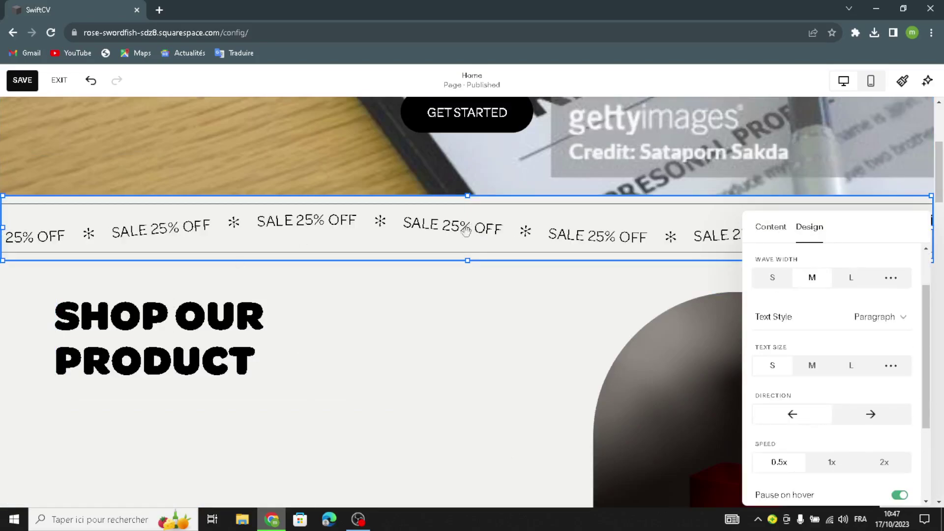
scroll(782, 356, down, 2)
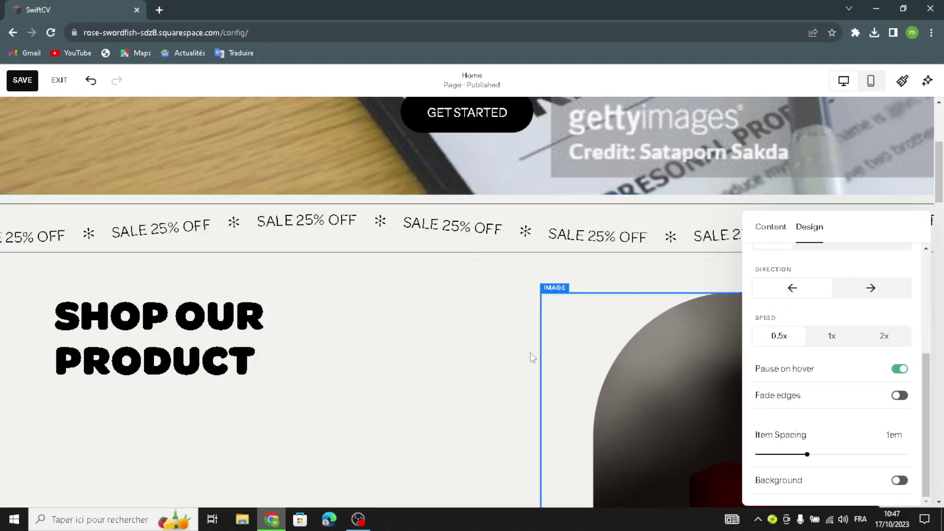
Delete the image of the red box from the "Shop our product" section
scroll(533, 349, down, 5)
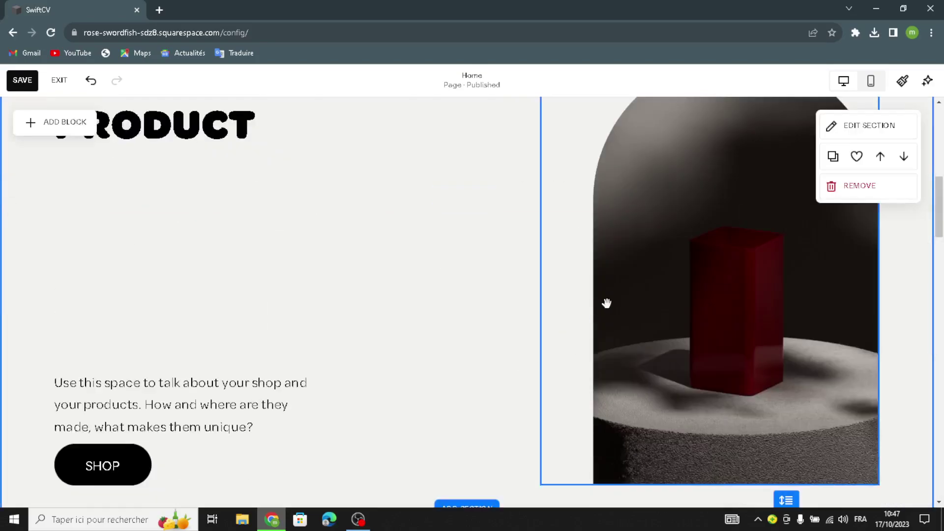
click(648, 207)
click(655, 120)
Add an image block to the "Shop our product" section and move it to where the product image was
click(31, 134)
click(164, 239)
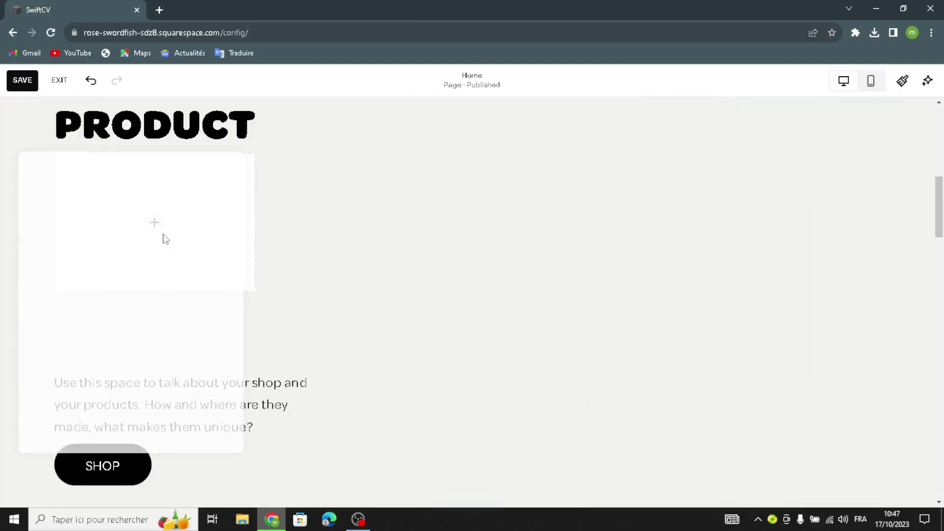
drag(152, 259, 718, 193)
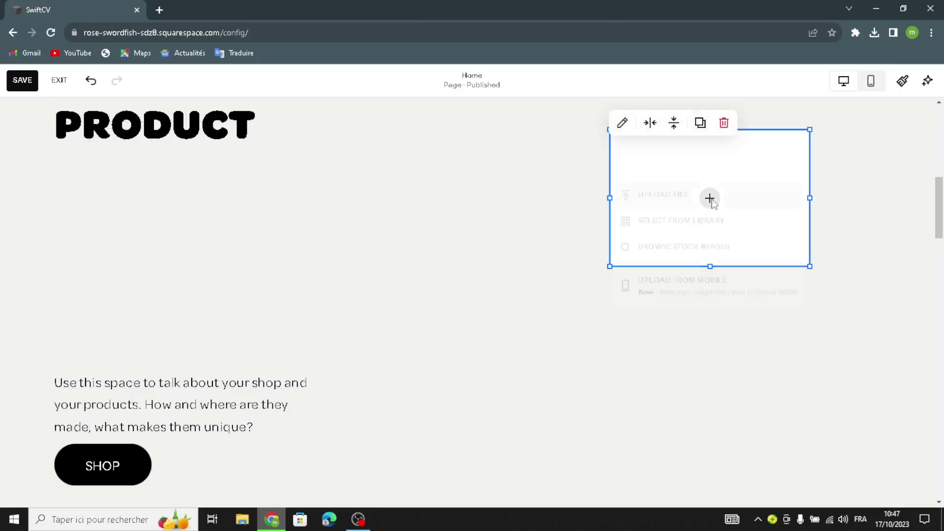
Search the free stock images for "resume and cv templates" to fill the new image block
click(710, 199)
click(706, 221)
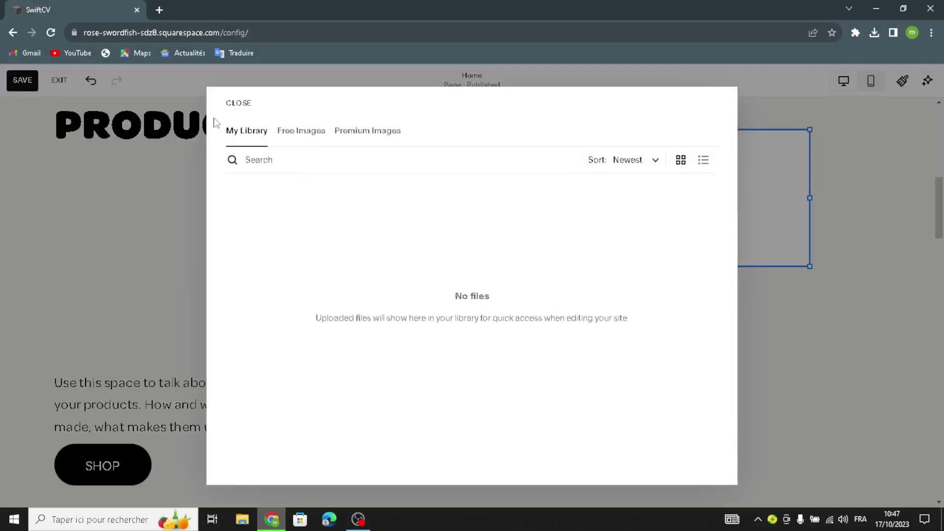
click(296, 134)
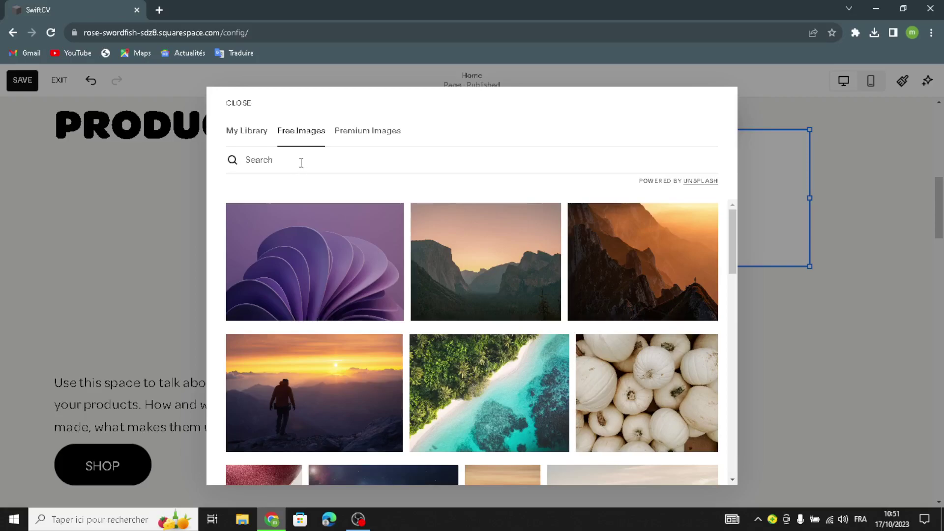
click(301, 163)
text(resu)
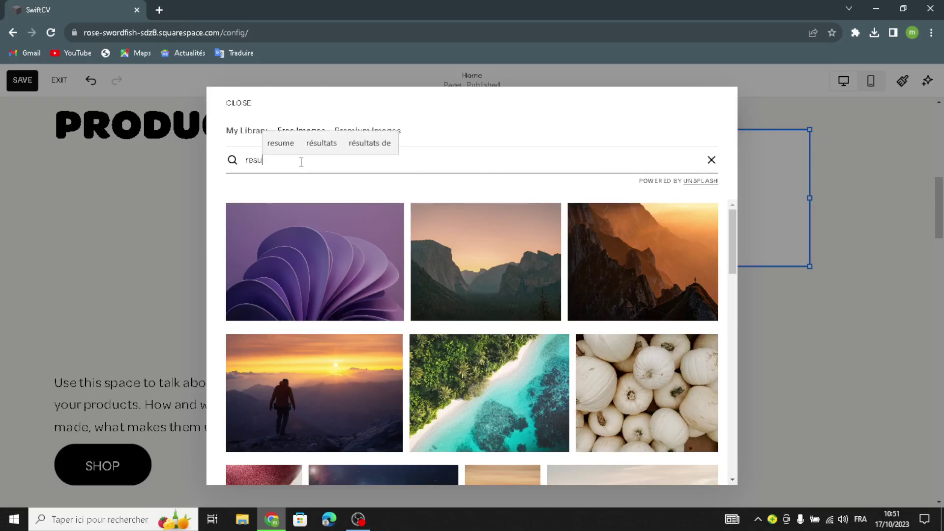
text(me an)
text(d )
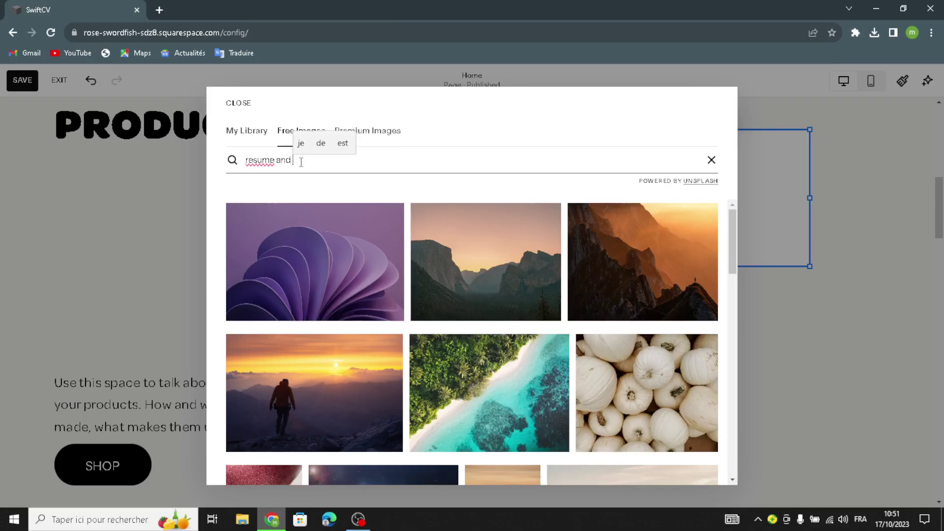
text(cv templates)
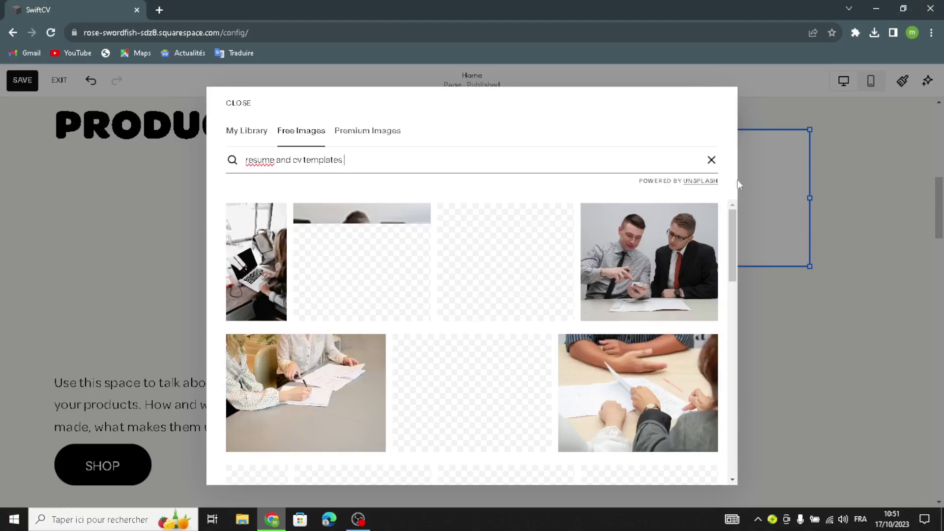
Look through the search results and add the photo of hands over papers on a light wooden desk
scroll(461, 401, down, 3)
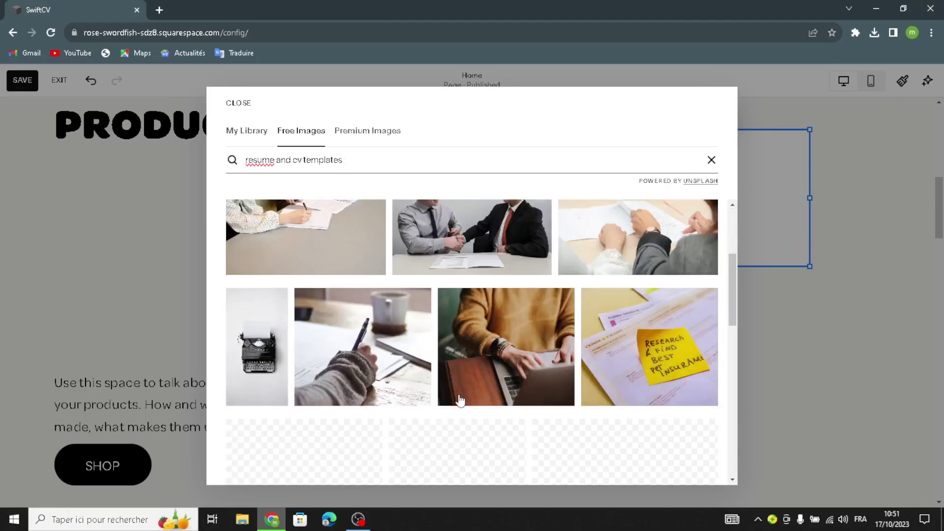
scroll(565, 413, down, 1)
scroll(507, 391, down, 3)
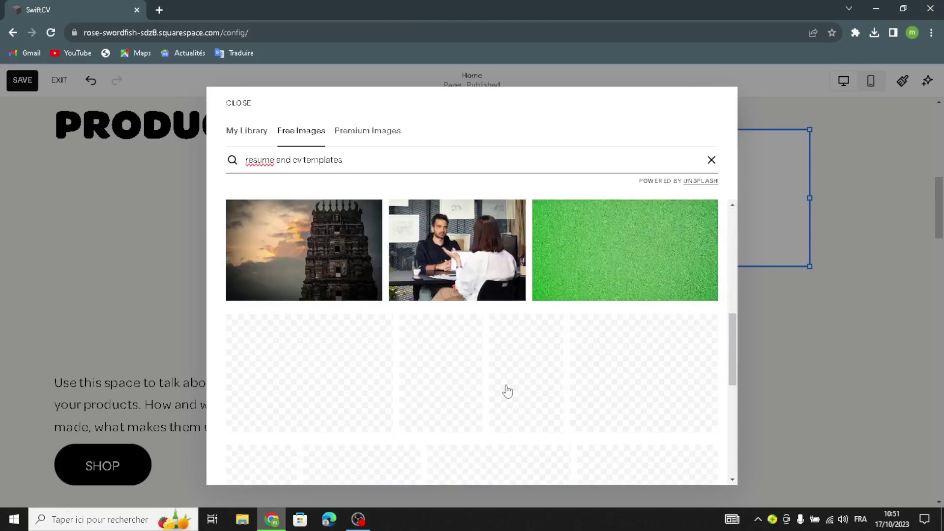
scroll(663, 408, down, 3)
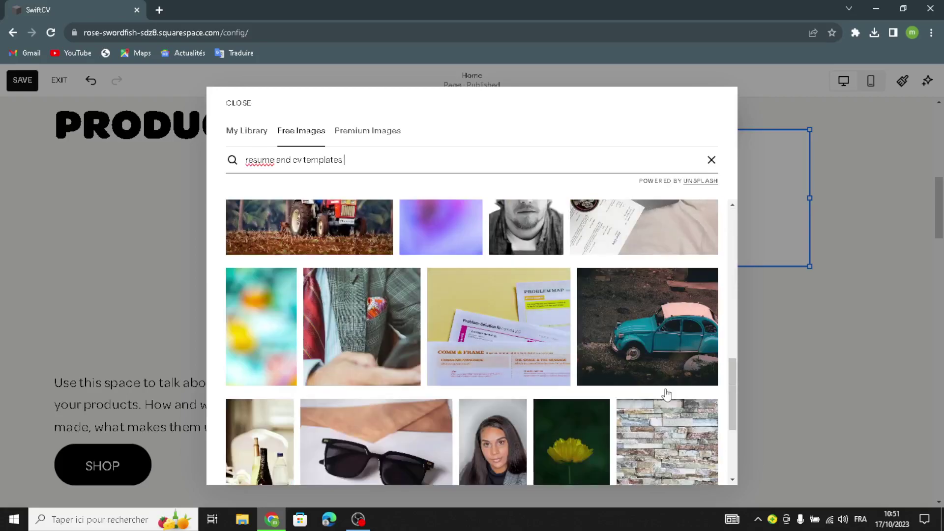
scroll(665, 391, up, 10)
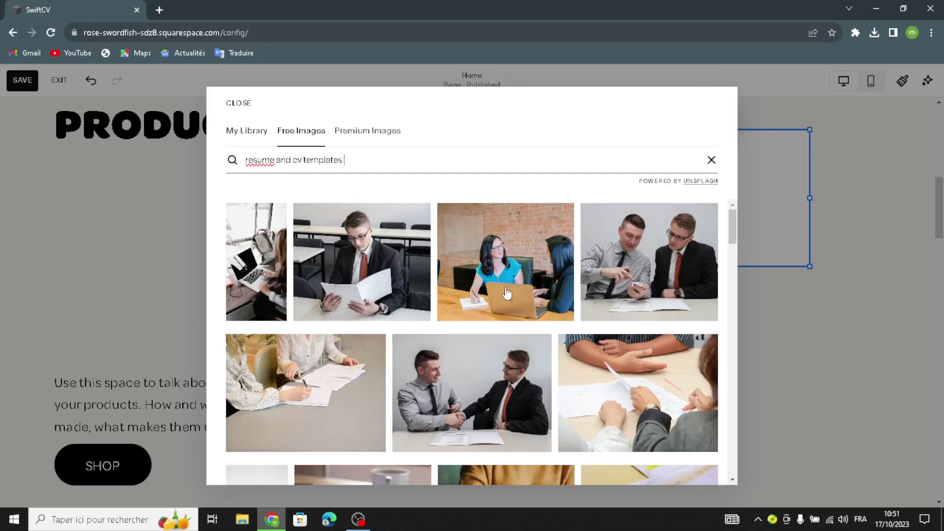
click(631, 396)
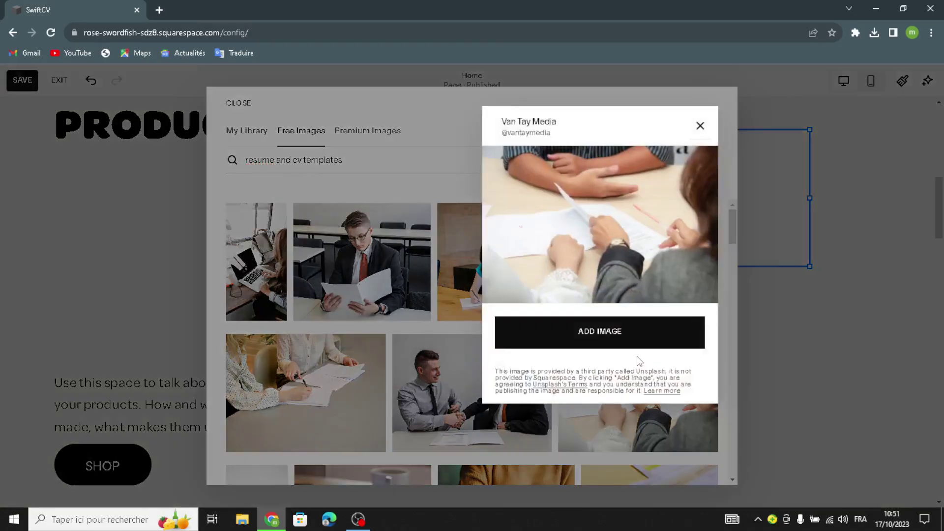
click(633, 346)
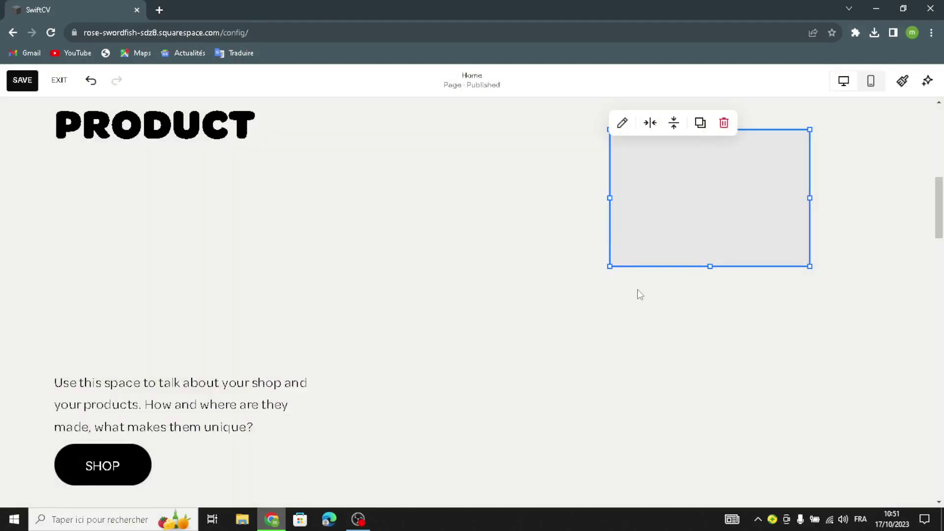
Enlarge the image block to fill the space beside the "Shop our product" text, reaching up to the sale banner
drag(609, 266, 352, 492)
drag(631, 154, 442, 133)
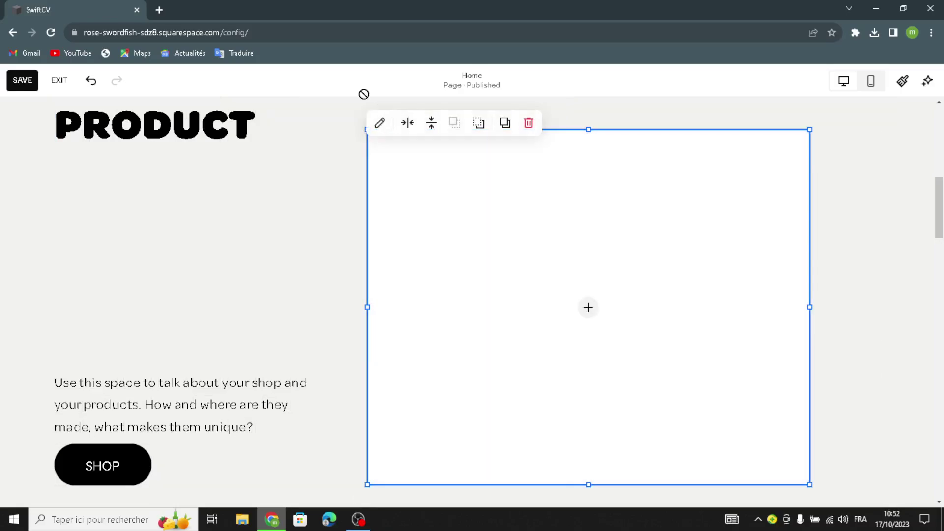
drag(363, 95, 411, 55)
scroll(793, 234, up, 3)
drag(809, 286, 907, 200)
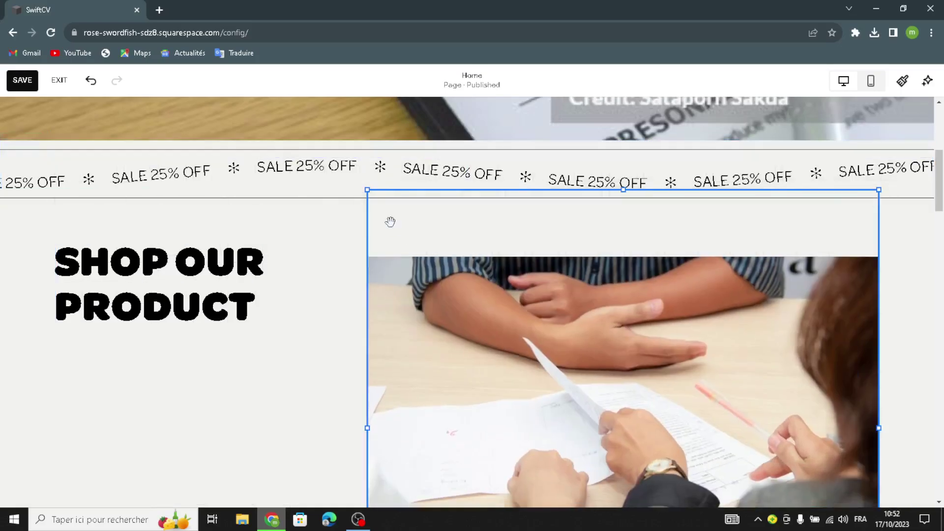
scroll(373, 392, down, 3)
drag(464, 331, 359, 462)
scroll(358, 462, down, 3)
scroll(271, 312, up, 3)
Move the description text up beneath the "Shop our product" heading and the Shop button up beneath that text
drag(182, 393, 187, 236)
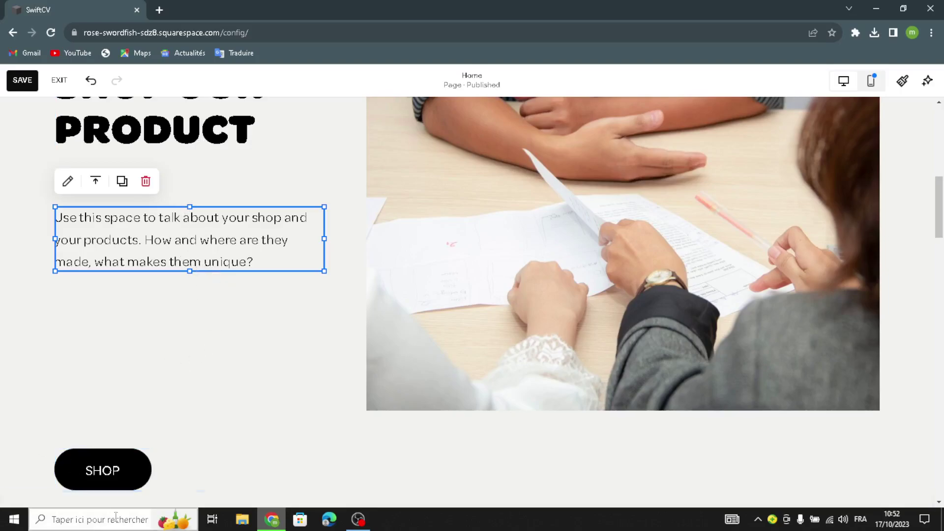
drag(121, 460, 113, 363)
drag(88, 233, 90, 232)
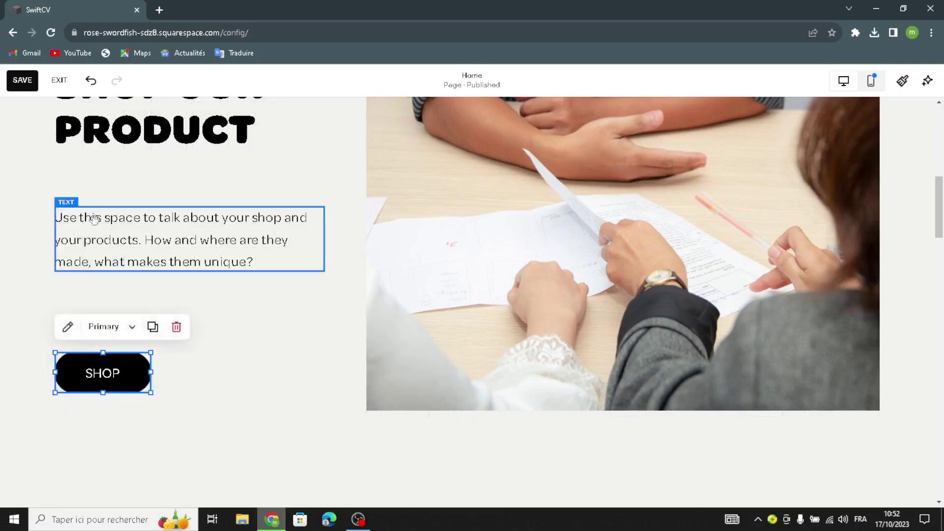
click(67, 327)
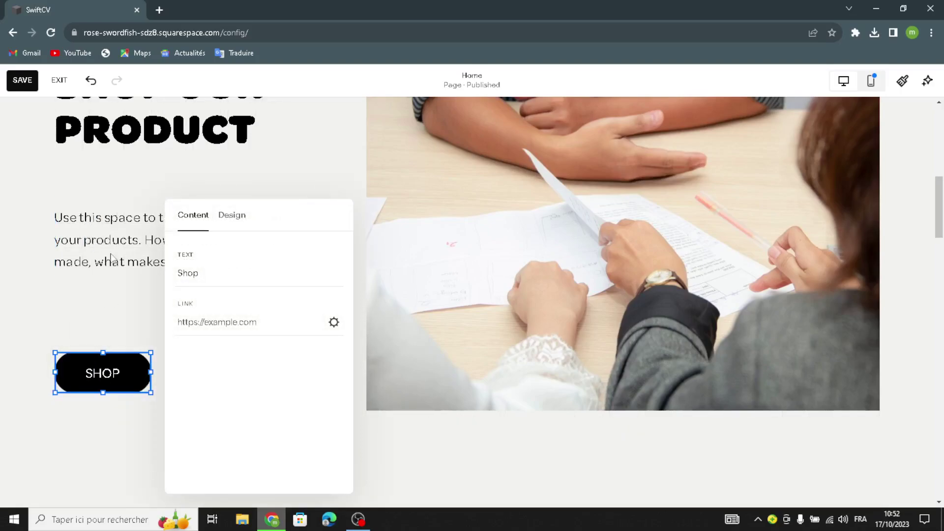
Change the text style of the "Use this space to talk about your shop" description to Heading 4
click(111, 271)
click(70, 197)
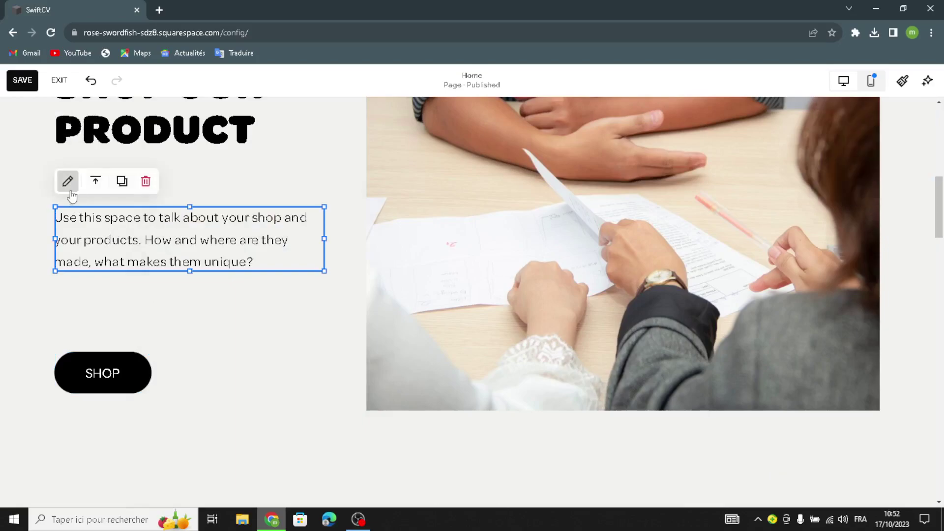
click(69, 182)
click(129, 177)
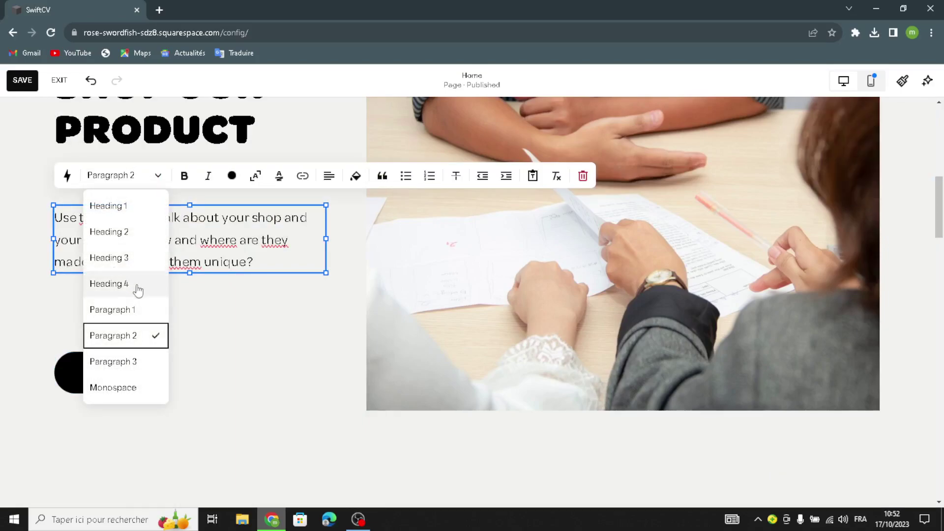
click(109, 284)
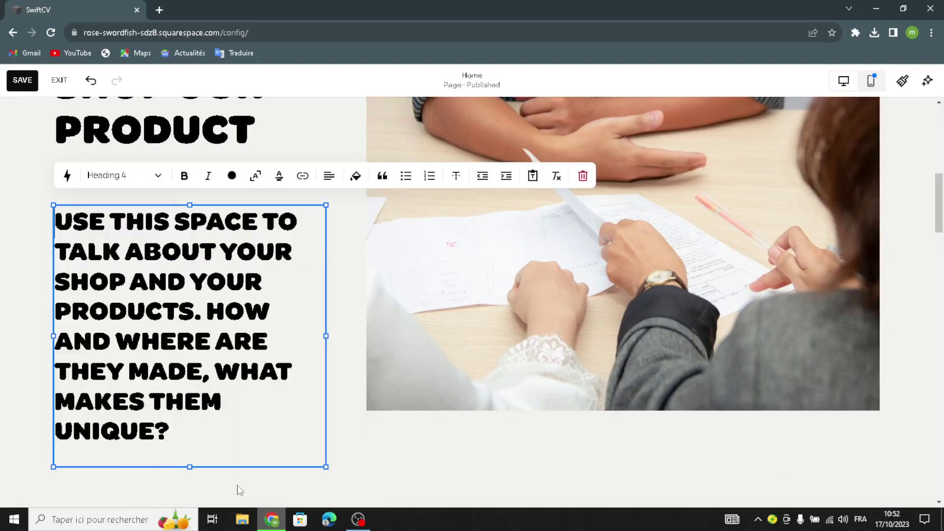
click(360, 479)
Move the Shop button up so it sits directly below the enlarged description text
scroll(185, 413, down, 5)
drag(126, 320, 128, 231)
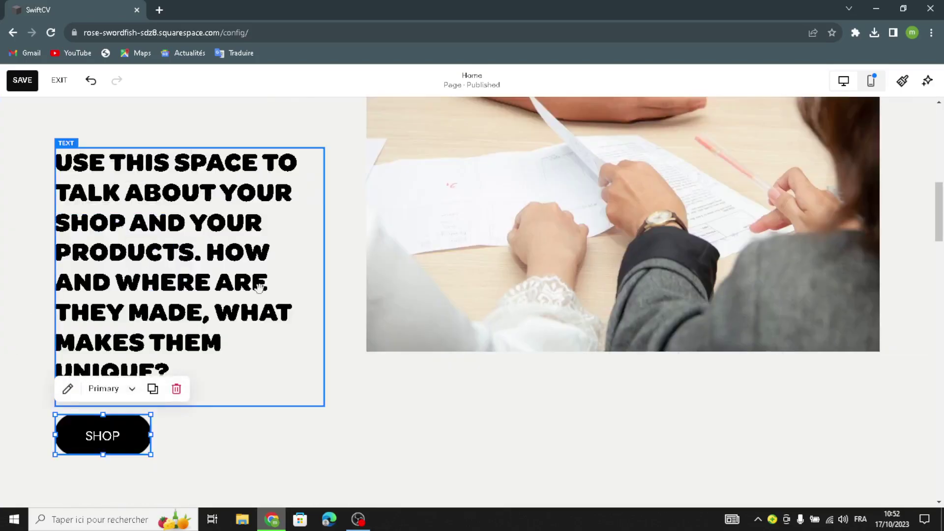
click(515, 449)
Give the "Shop our product" section the diagonal geometric panels background art and check it across the section
scroll(514, 449, up, 8)
scroll(639, 379, down, 7)
scroll(638, 378, down, 2)
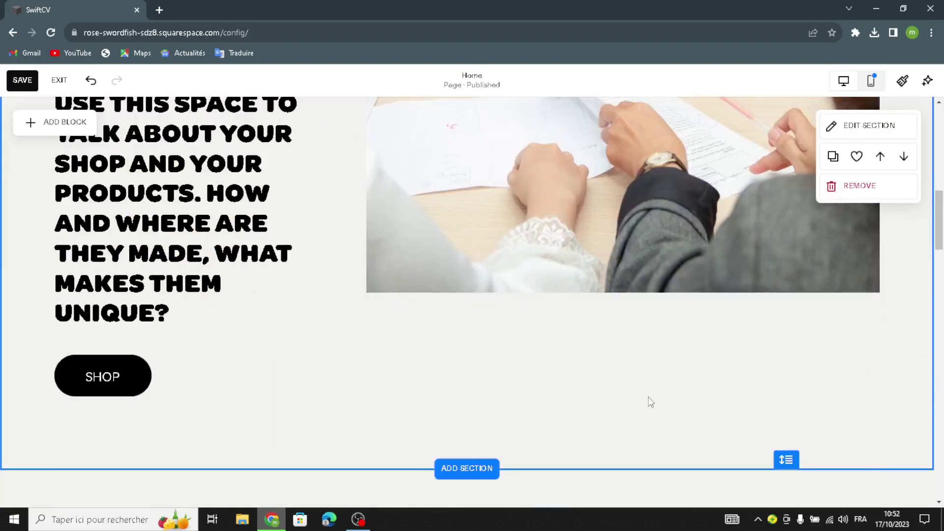
click(869, 125)
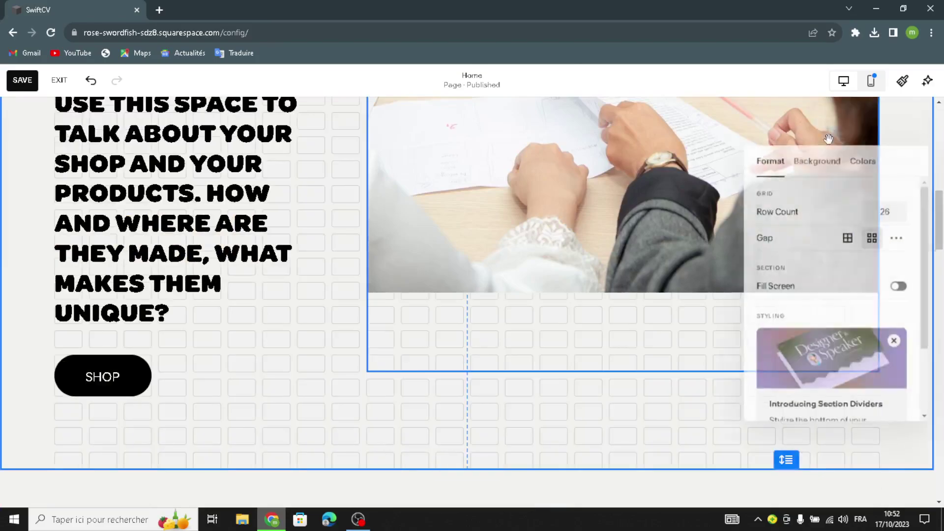
click(806, 160)
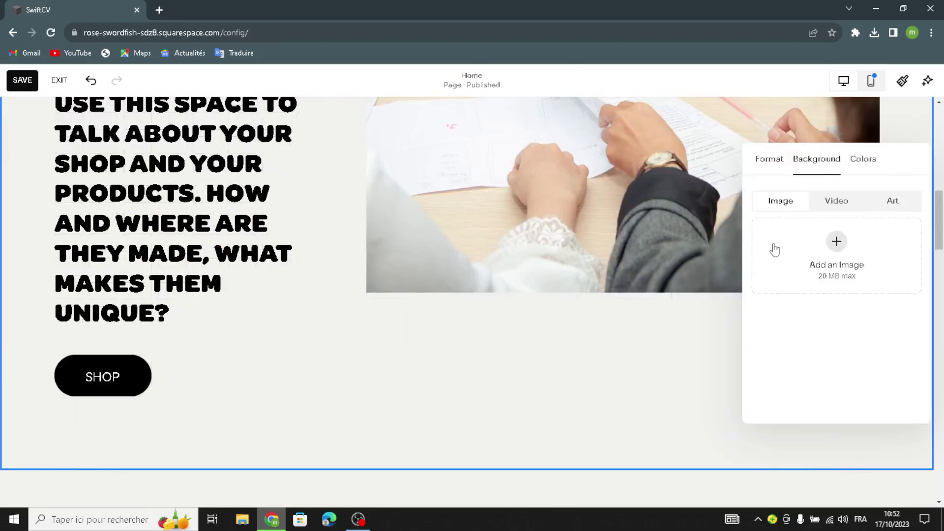
click(887, 201)
scroll(842, 272, down, 5)
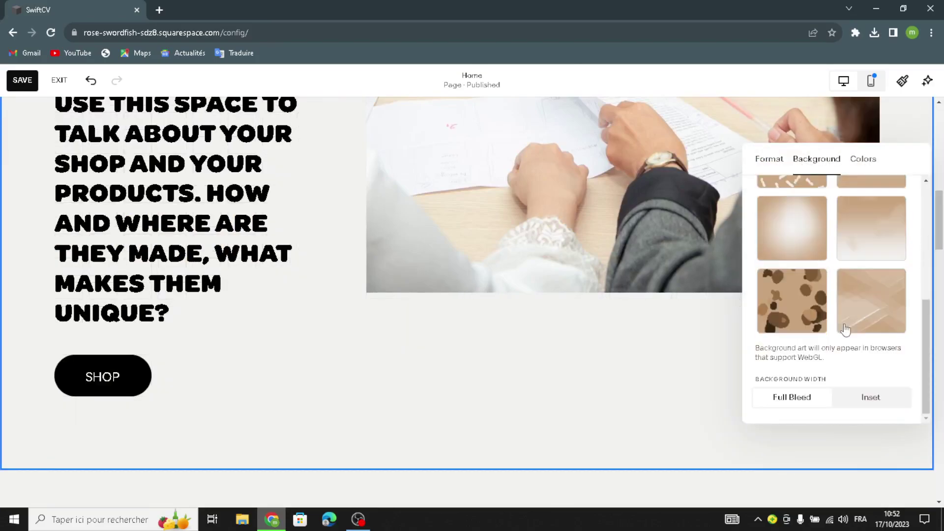
click(869, 315)
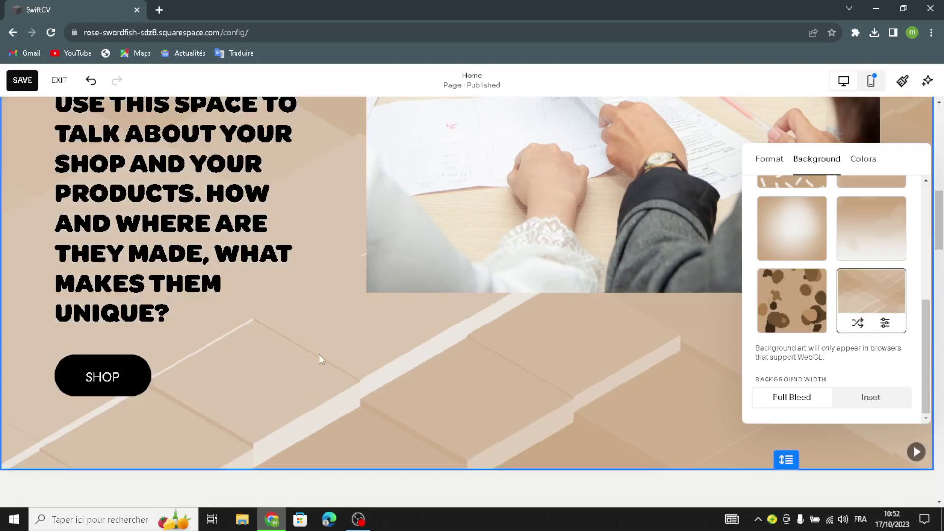
scroll(315, 374, up, 4)
scroll(305, 418, down, 5)
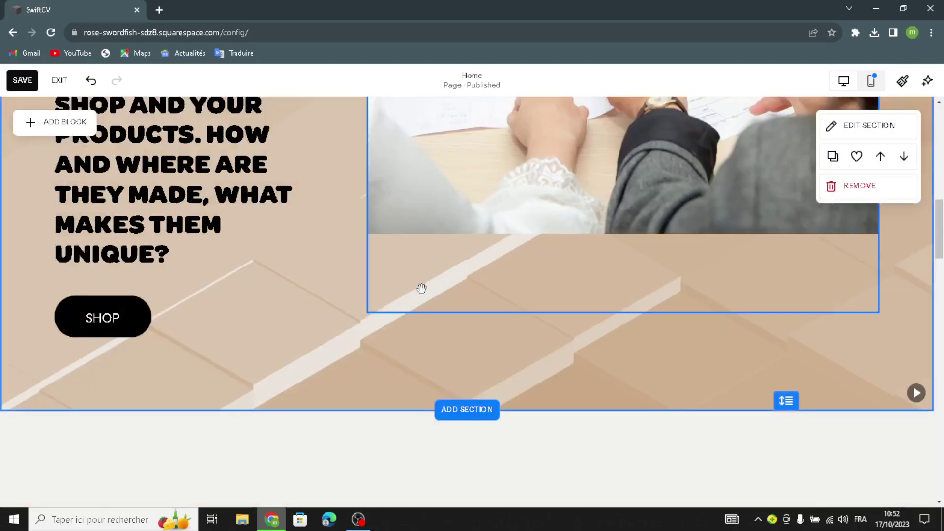
scroll(639, 266, up, 3)
Apply the same diagonal geometric panels background art to the Services section
scroll(634, 280, down, 10)
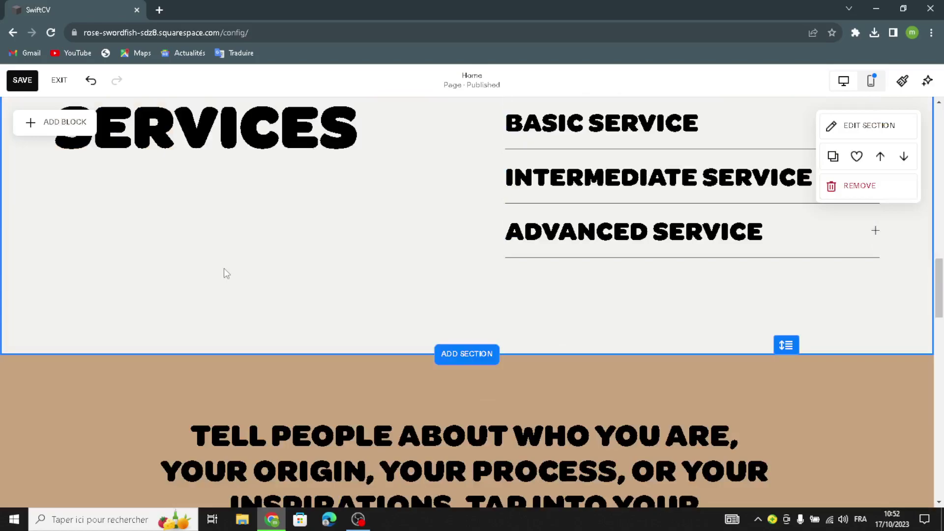
click(896, 125)
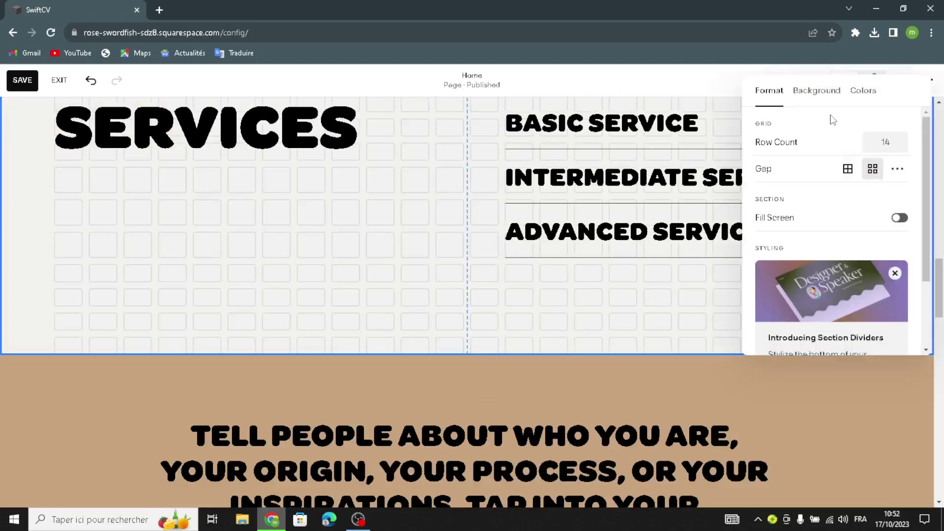
click(817, 90)
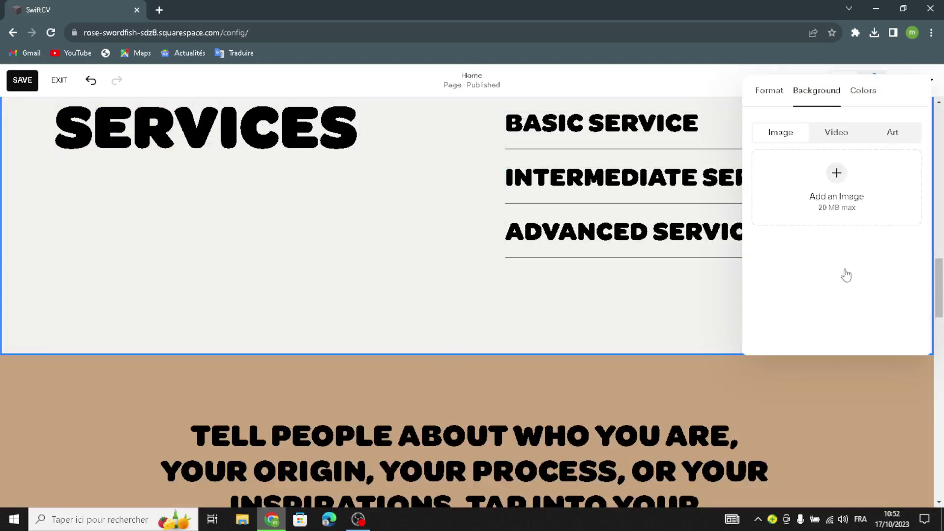
click(892, 132)
scroll(860, 221, down, 3)
click(858, 263)
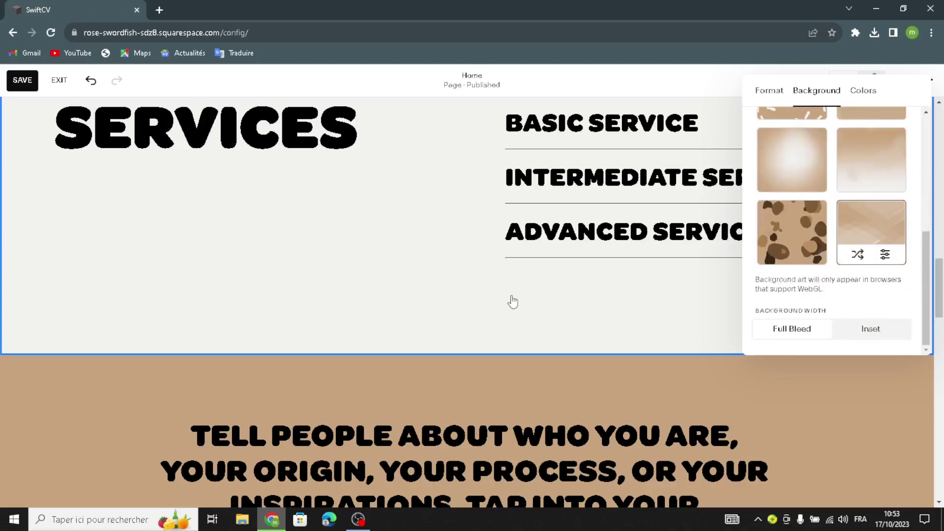
Apply the diagonal geometric panels background art to the "Follow us on social" section as well
scroll(512, 301, down, 12)
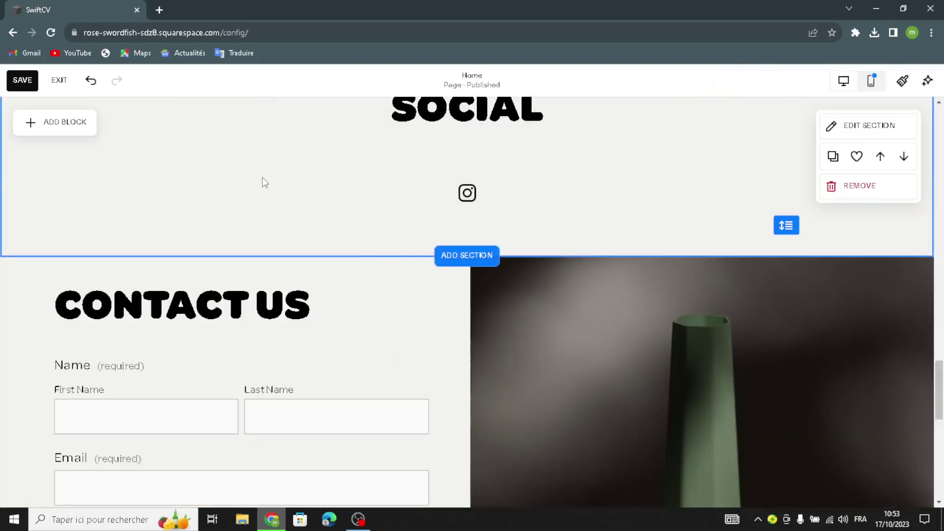
scroll(264, 182, up, 4)
click(846, 183)
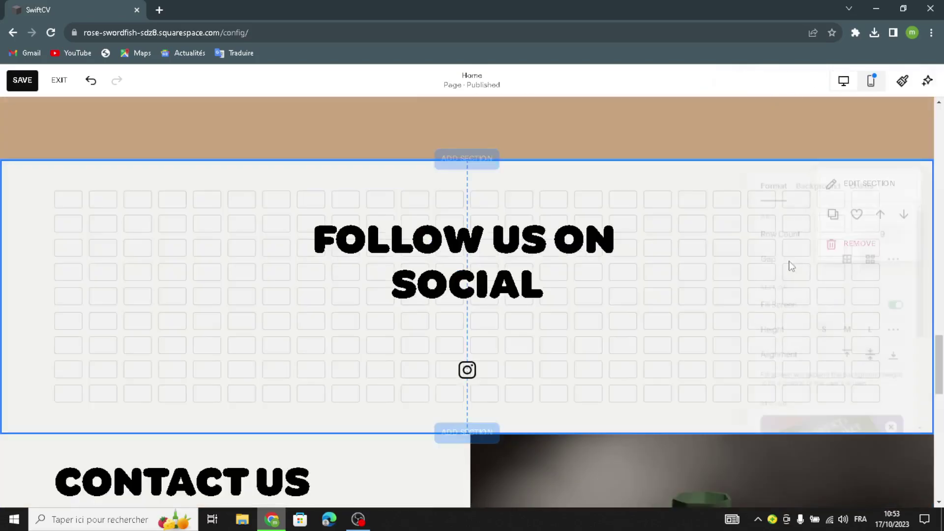
click(858, 184)
click(820, 174)
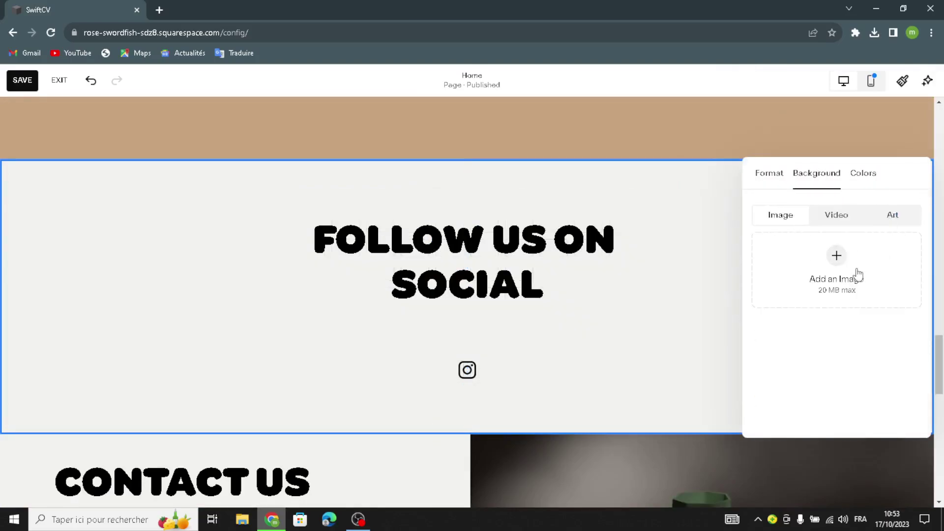
click(893, 215)
scroll(858, 295, down, 4)
click(870, 309)
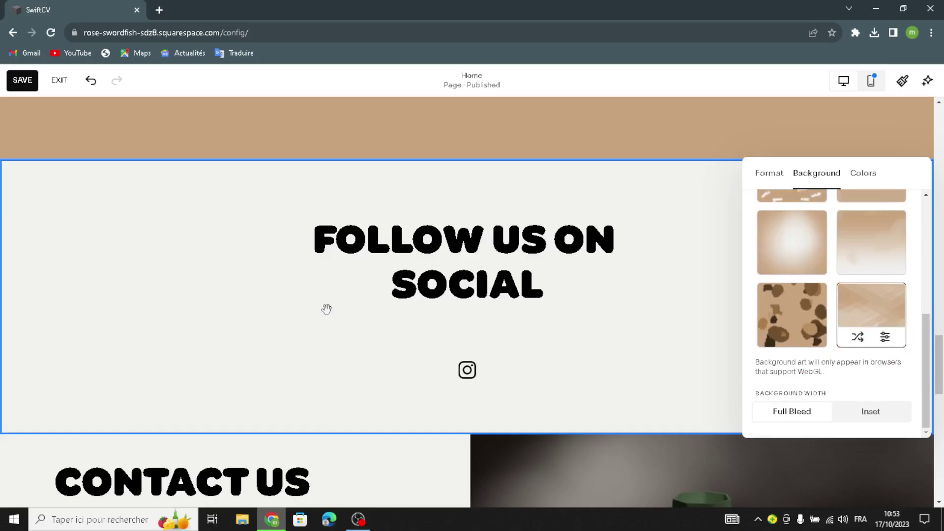
scroll(327, 308, down, 10)
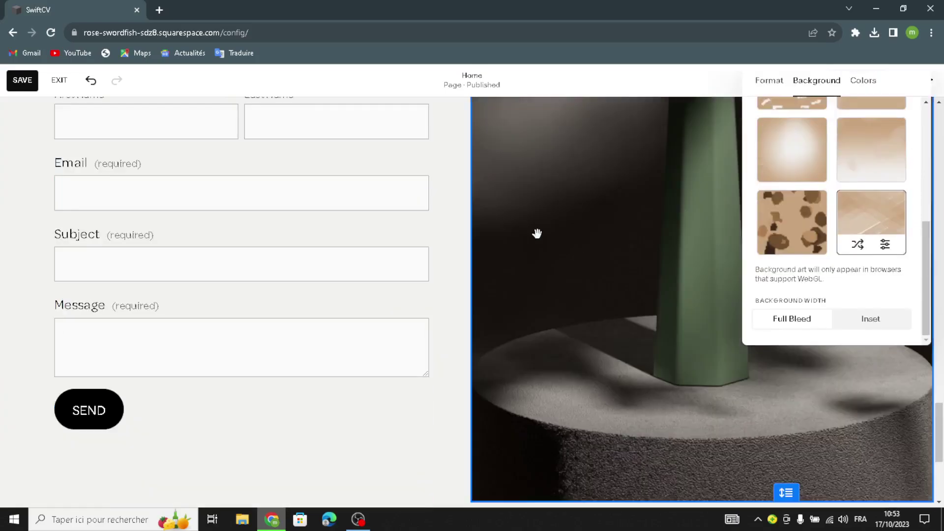
Delete the green vase image beside the contact form
click(469, 164)
click(534, 123)
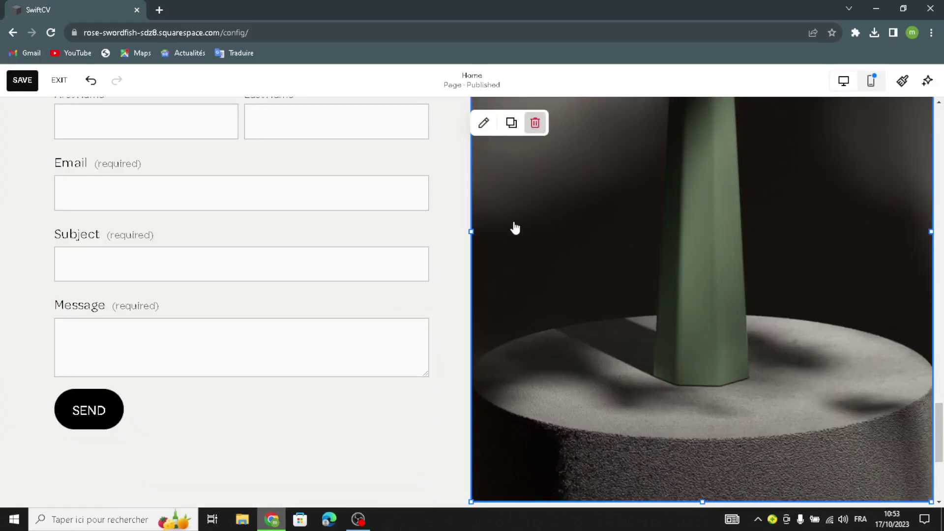
click(69, 122)
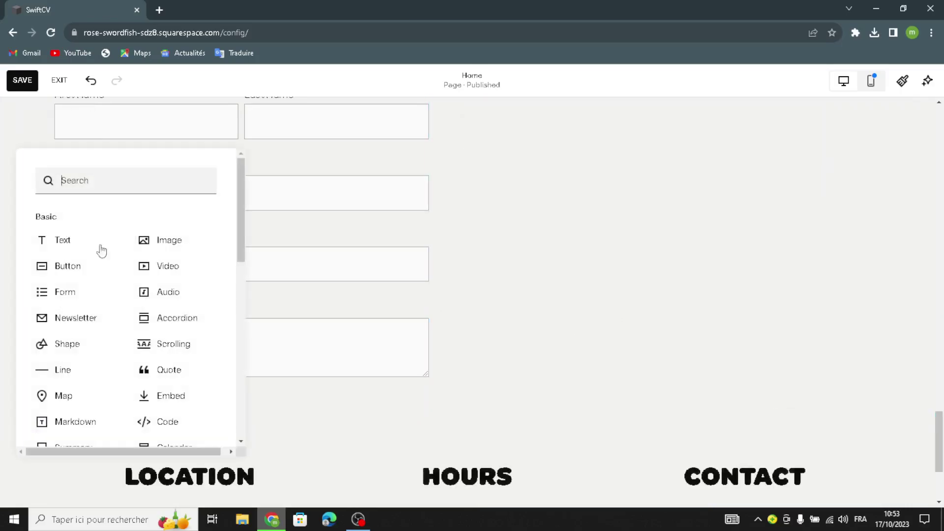
click(181, 245)
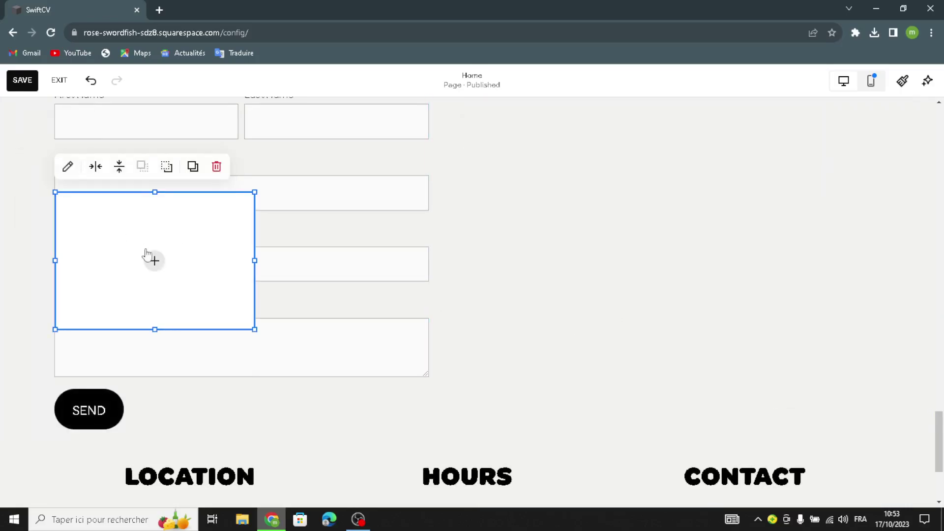
click(216, 166)
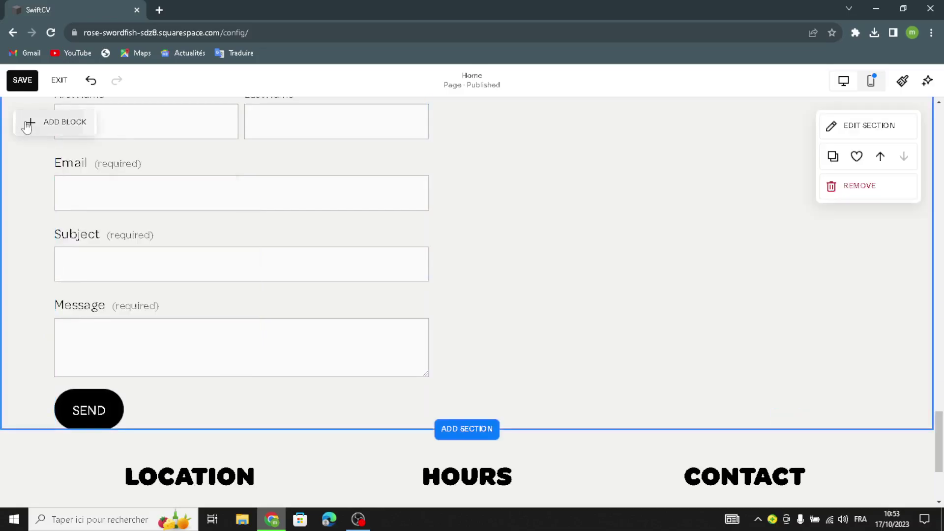
Add a Map block to the Contact Us section and place it in the empty area beside the form
click(64, 121)
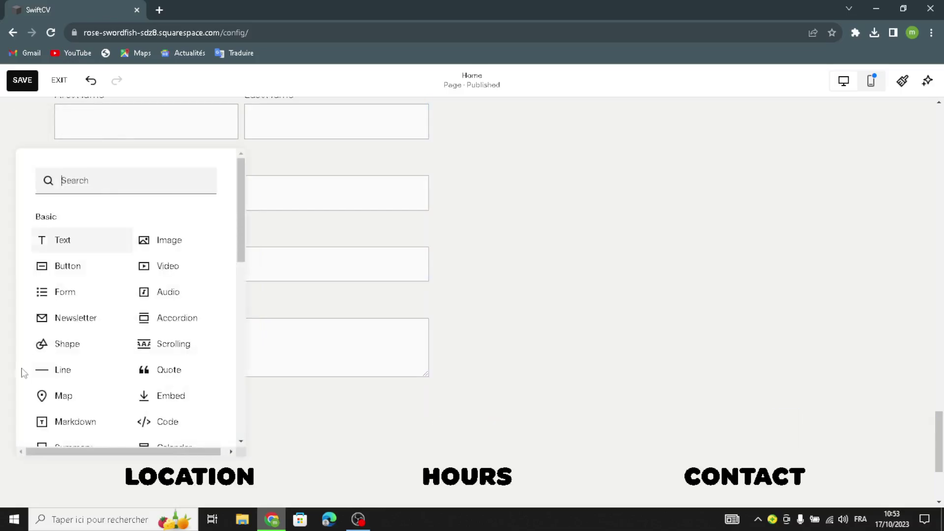
click(45, 398)
drag(147, 271, 608, 215)
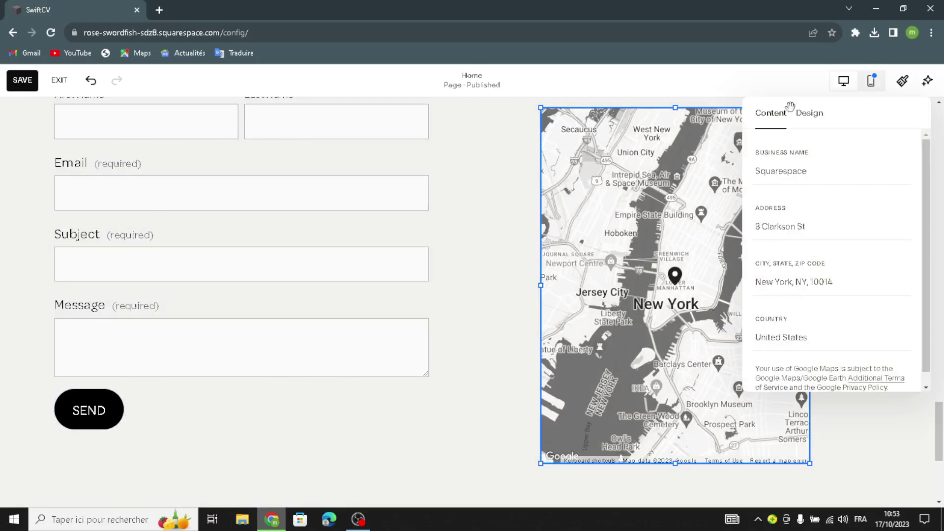
Change the map's design style to Dark
click(808, 115)
click(816, 186)
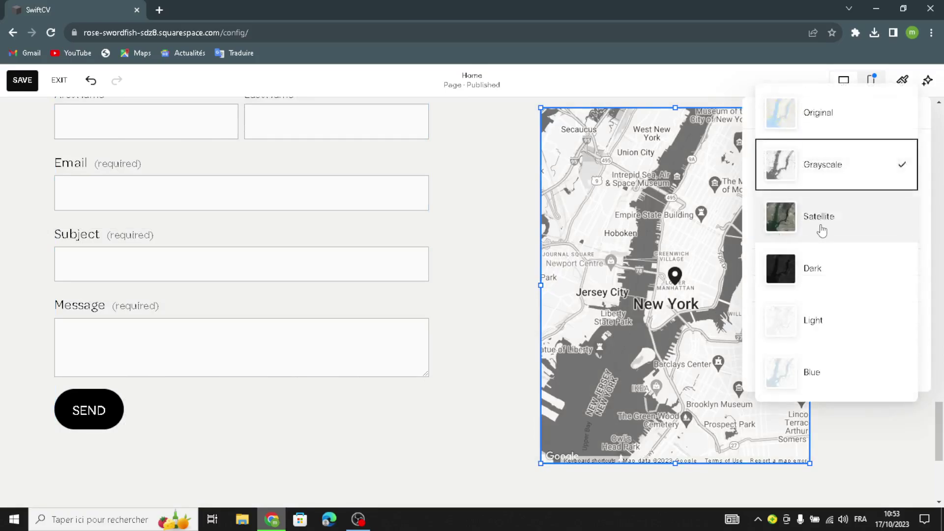
click(801, 268)
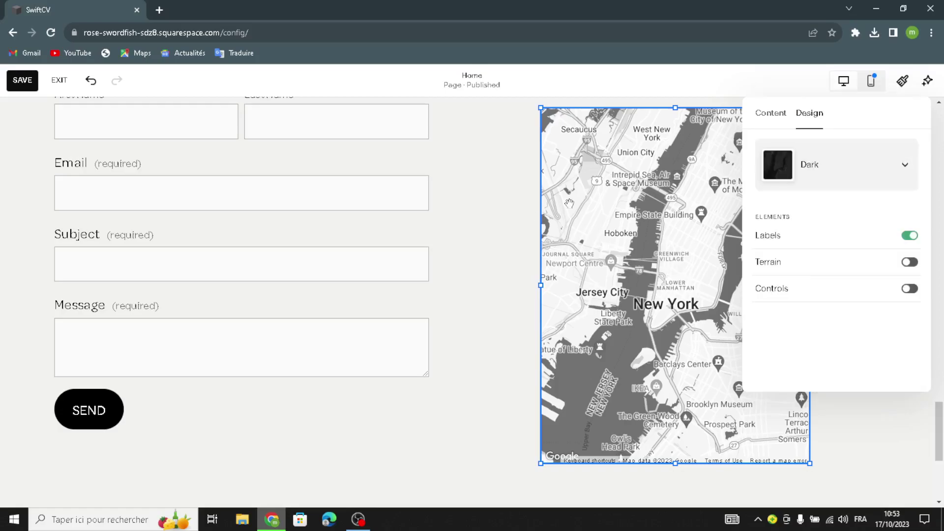
click(505, 192)
Enlarge the map beside the contact form so it starts at the section's upper edge and fills most of the space next to the form
scroll(516, 202, up, 2)
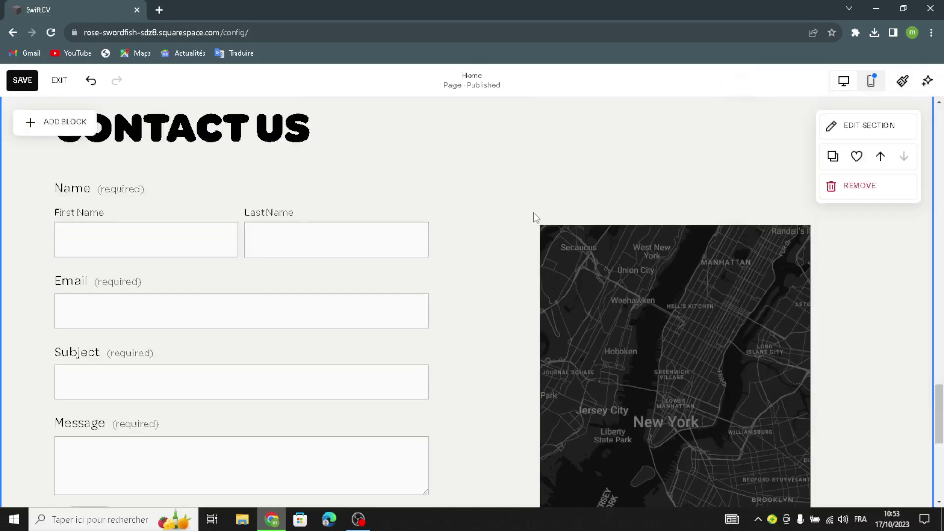
drag(541, 226, 491, 91)
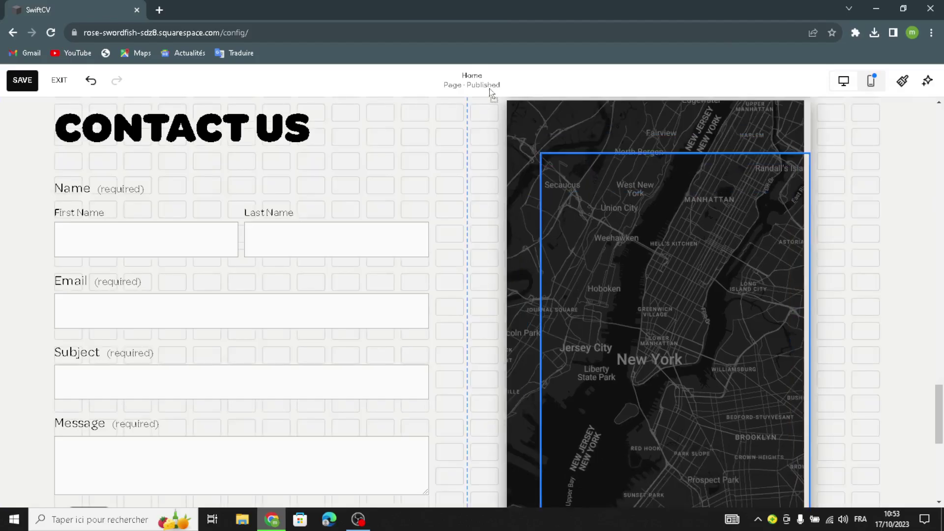
scroll(737, 206, up, 3)
drag(845, 275, 803, 318)
scroll(747, 347, down, 8)
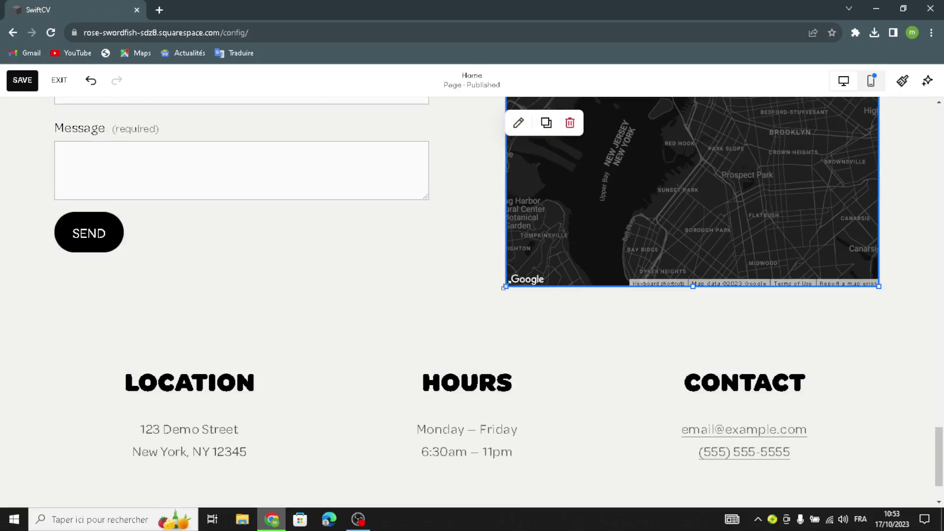
drag(506, 286, 430, 312)
scroll(428, 310, up, 6)
scroll(408, 312, up, 4)
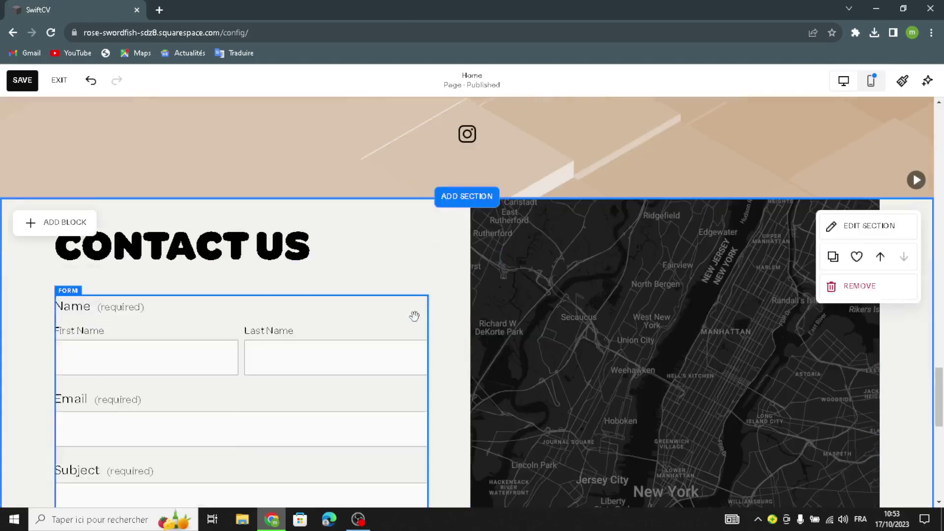
Apply the diagonal geometric panels background art to the Contact Us section
scroll(414, 316, down, 4)
click(865, 125)
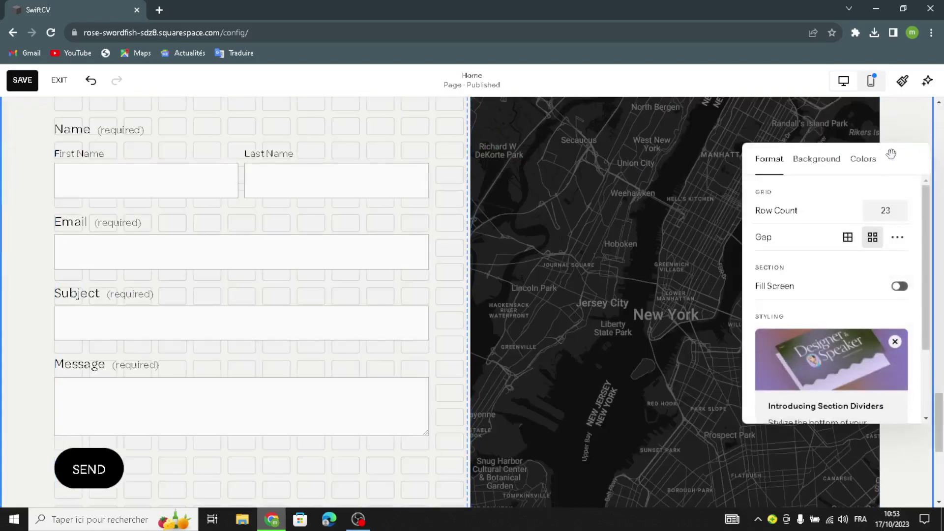
click(811, 159)
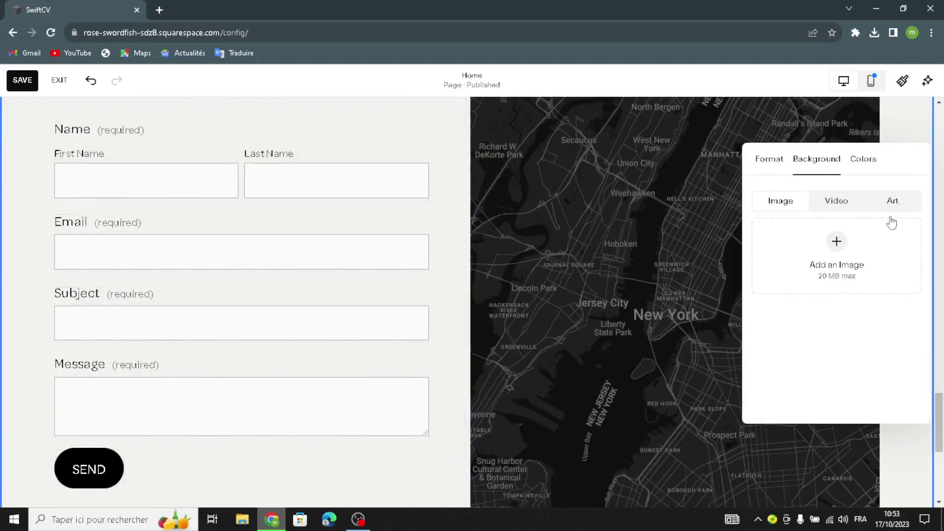
click(892, 201)
click(866, 302)
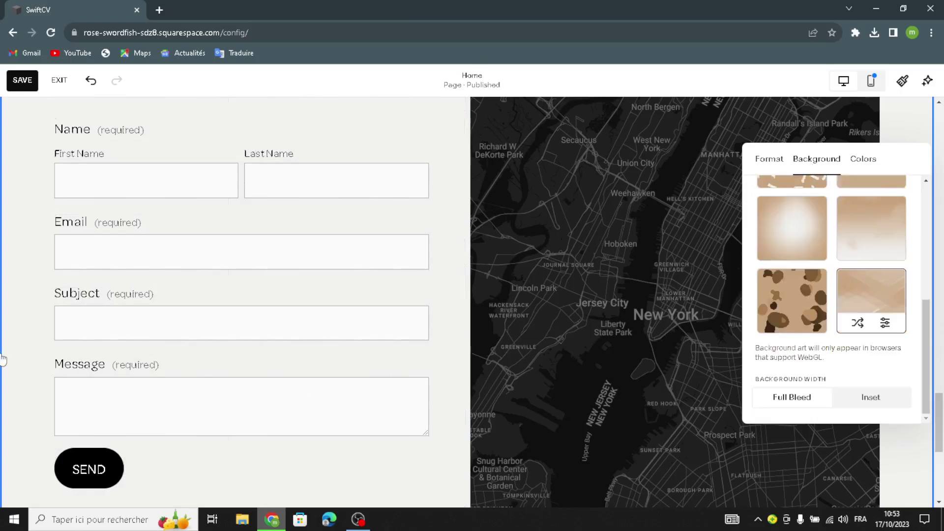
Give the site footer the same diagonal geometric panels background art and look back over the page's sections
scroll(169, 428, down, 6)
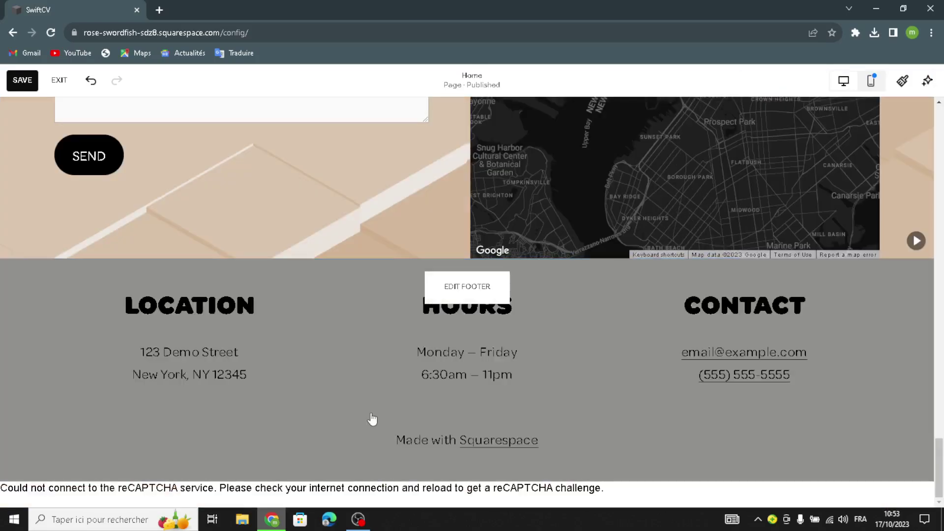
click(432, 366)
click(856, 287)
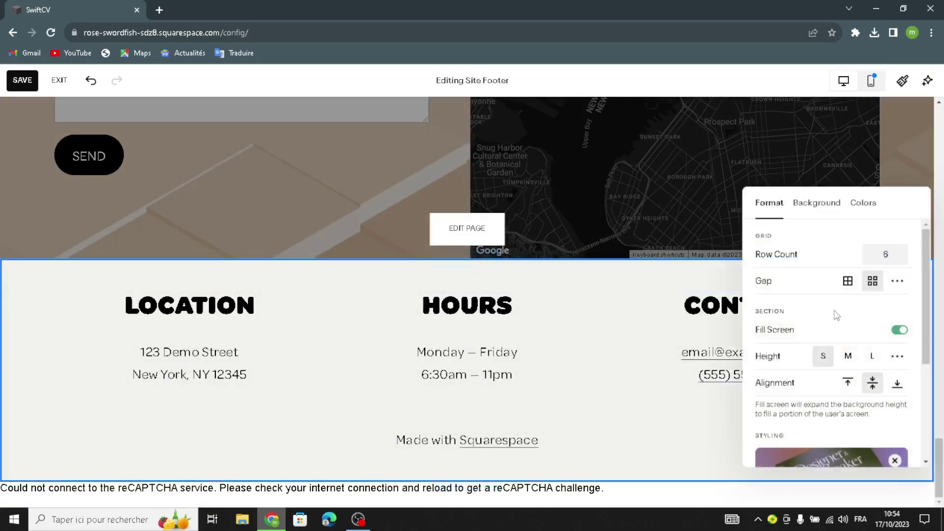
click(839, 215)
click(896, 250)
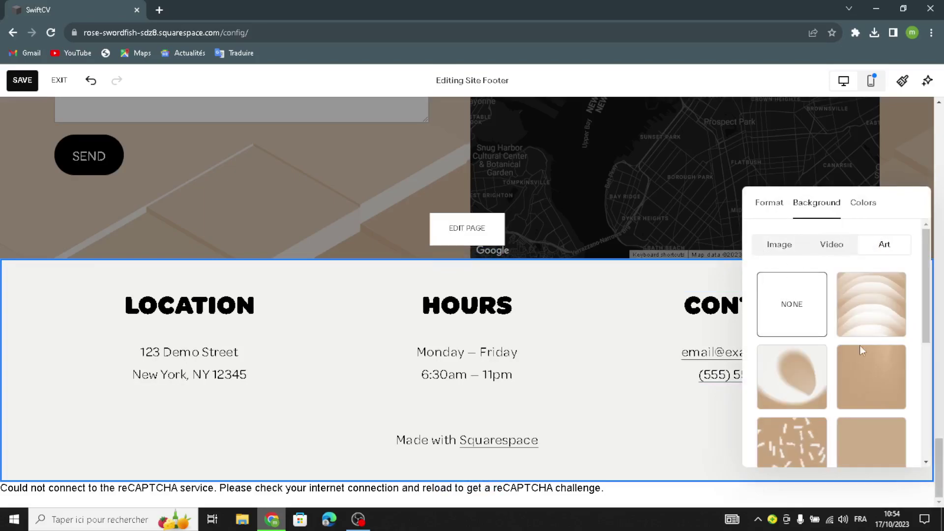
scroll(863, 369, down, 5)
click(866, 356)
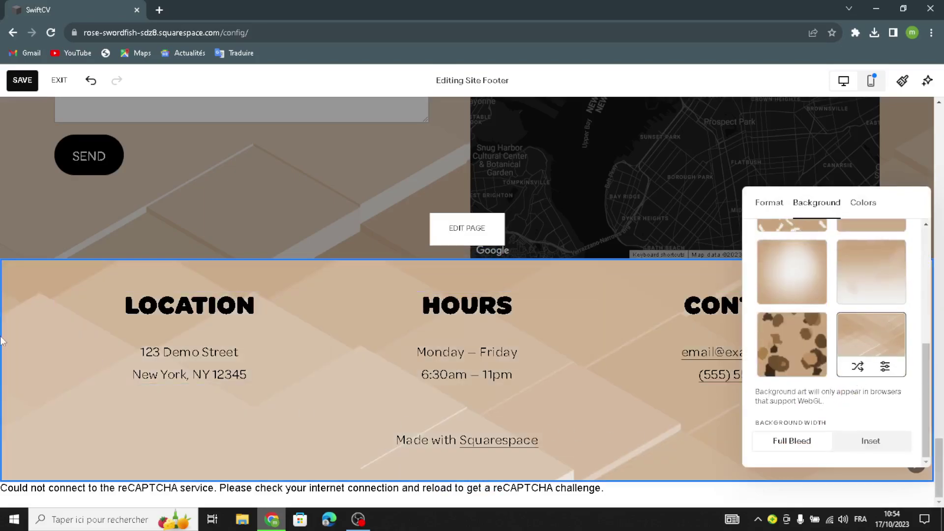
scroll(273, 313, up, 15)
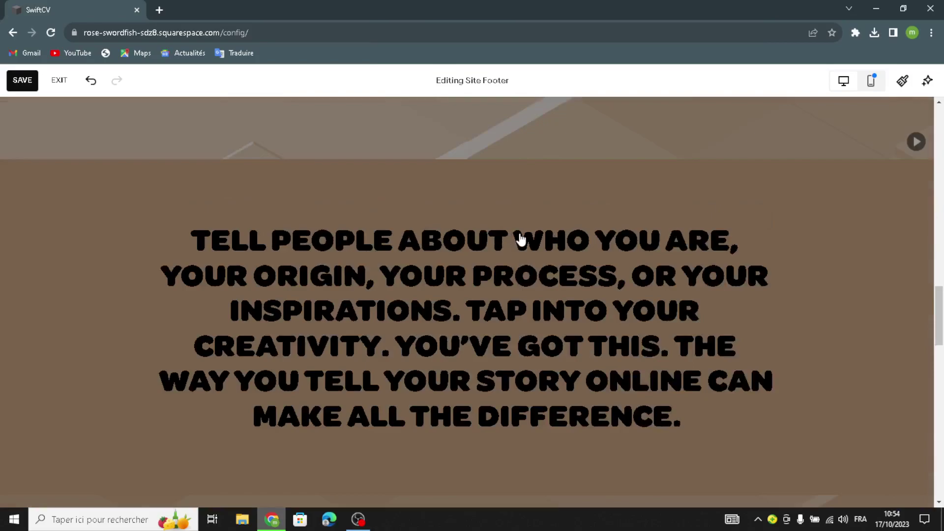
scroll(494, 260, up, 10)
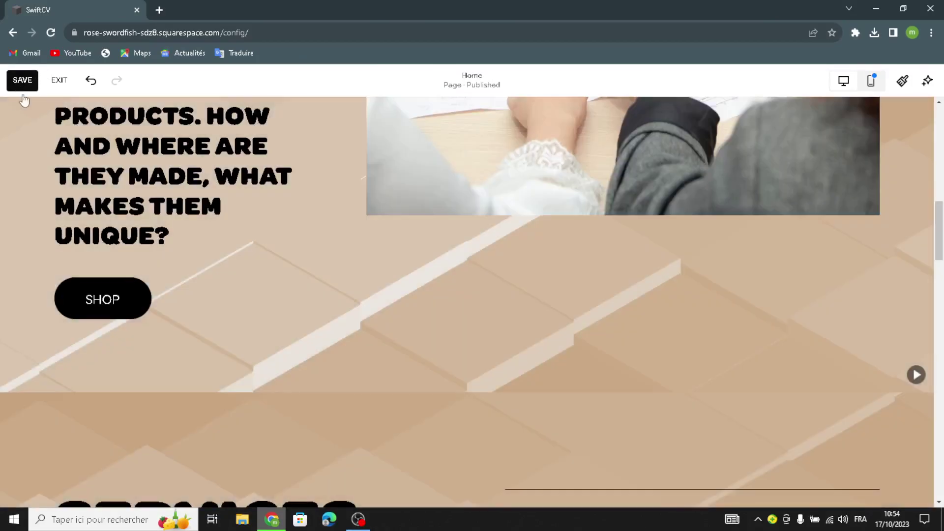